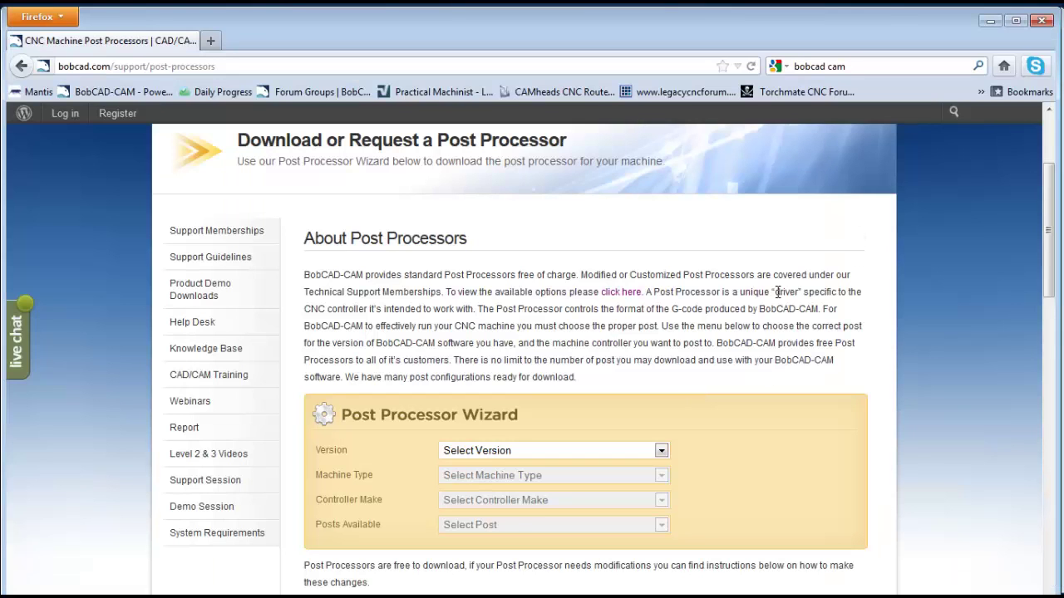
- Choose BobCAD_ V25_OEM POSTS, Mill_Router, Multicam_Router_Inch_Mill and the Multicam_Router_Inch.exe post in the wizard
{"action": "scroll", "coordinate": [715, 415], "scroll_direction": "down", "scroll_amount": 2}
{"action": "scroll", "coordinate": [723, 422], "scroll_direction": "up", "scroll_amount": 2}
{"action": "scroll", "coordinate": [704, 420], "scroll_direction": "down", "scroll_amount": 2}
{"action": "left_click", "coordinate": [659, 362]}
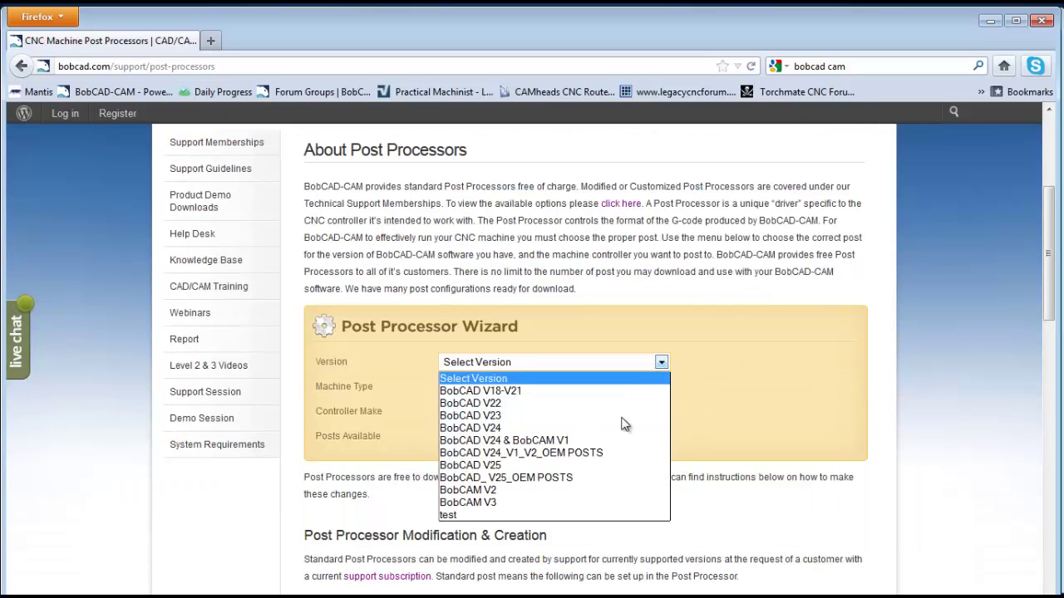
{"action": "left_click", "coordinate": [619, 477]}
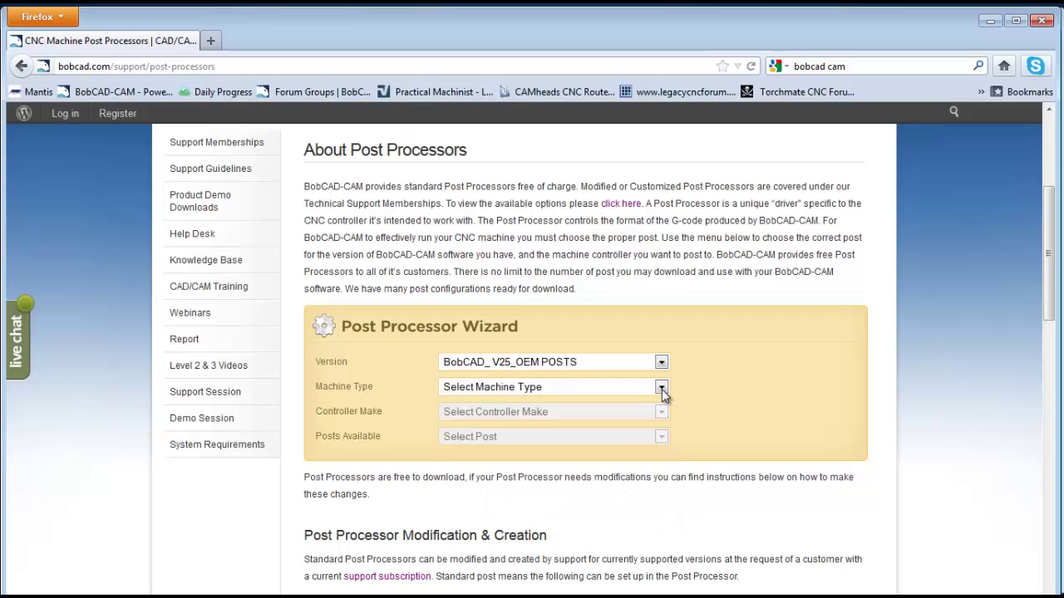
{"action": "left_click", "coordinate": [661, 388]}
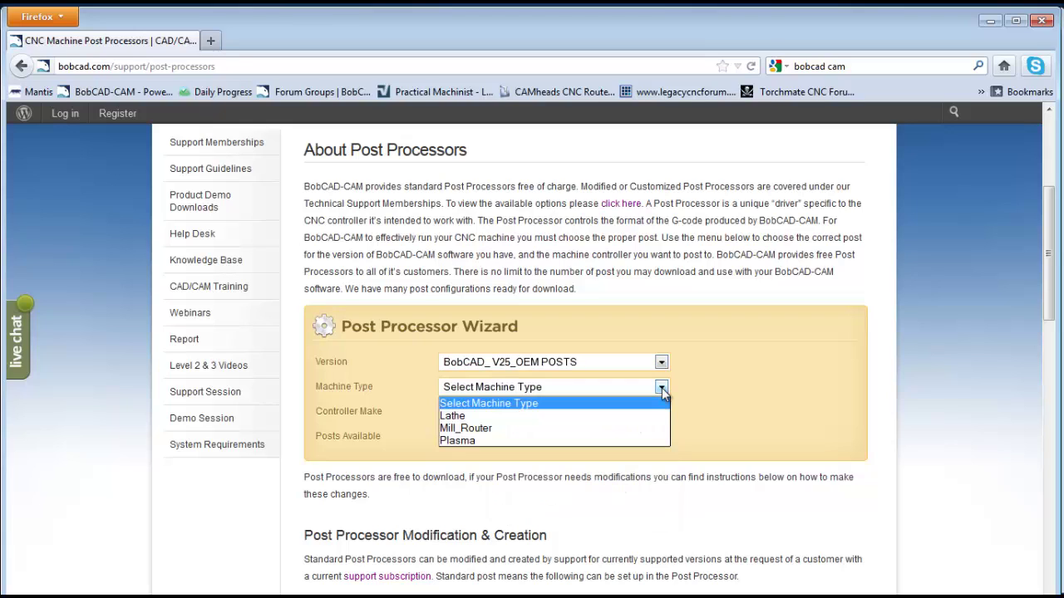
{"action": "left_click", "coordinate": [636, 428]}
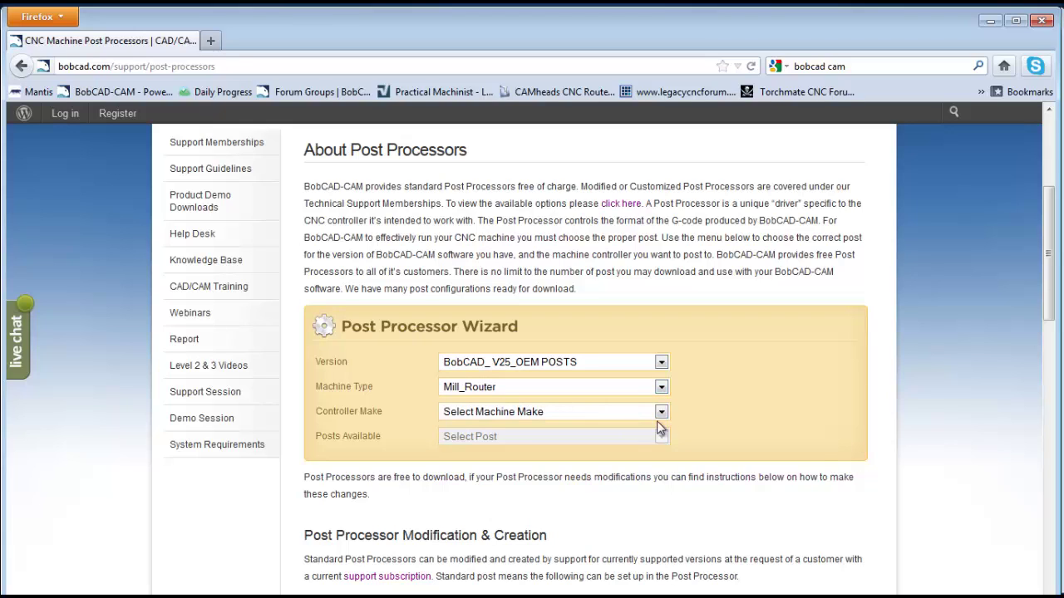
{"action": "left_click", "coordinate": [661, 412]}
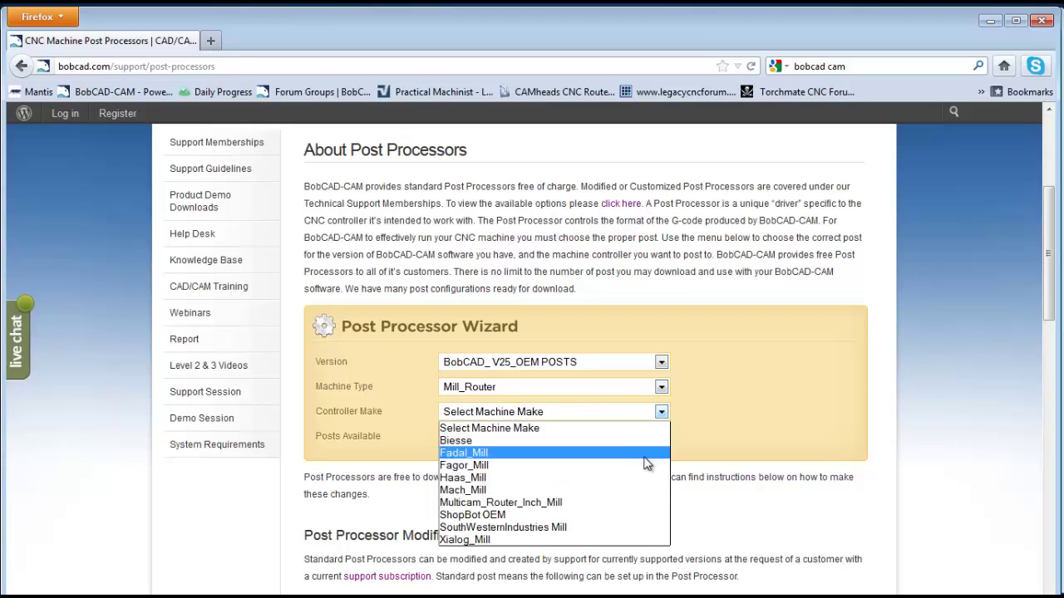
{"action": "left_click", "coordinate": [649, 504]}
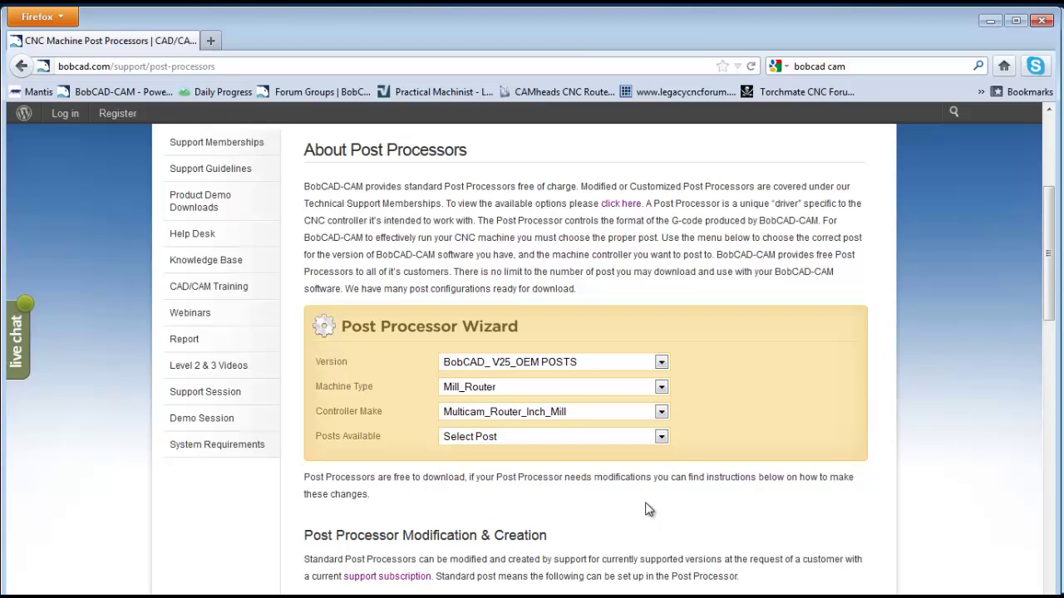
{"action": "left_click", "coordinate": [660, 437]}
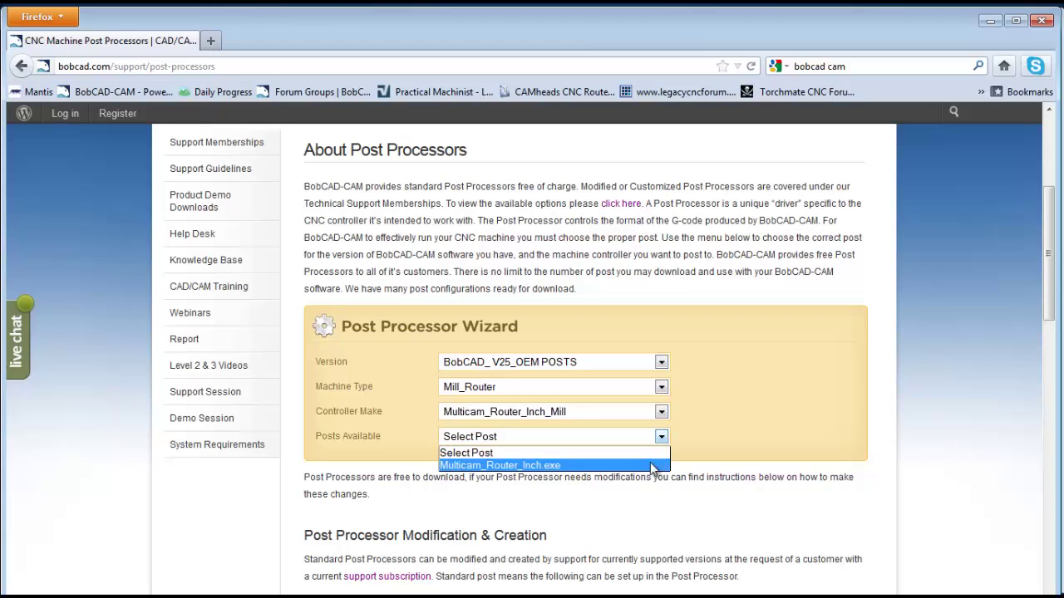
{"action": "left_click", "coordinate": [654, 464]}
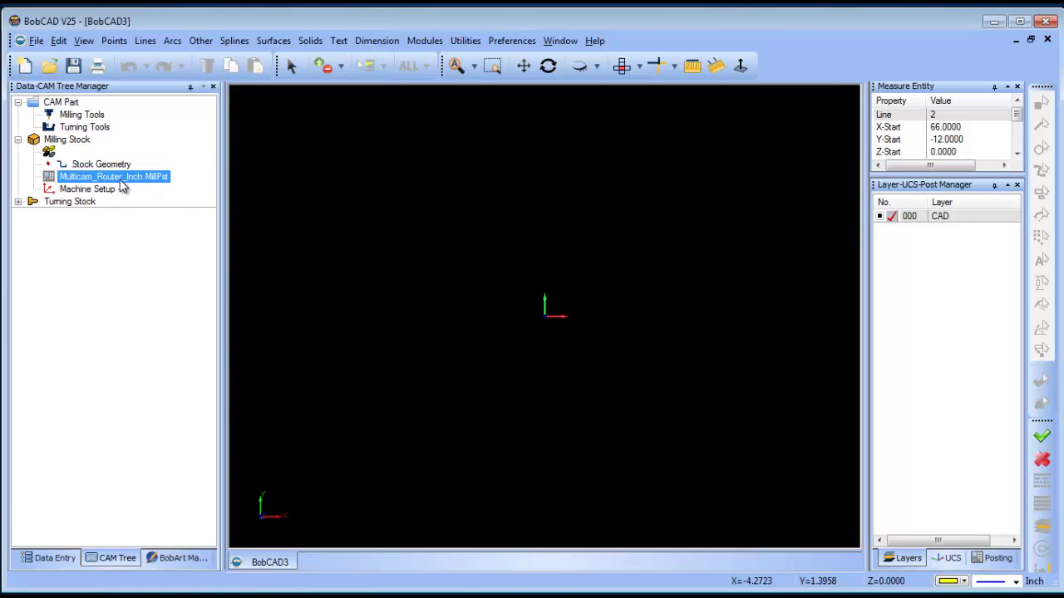
{"action": "right_click", "coordinate": [120, 181]}
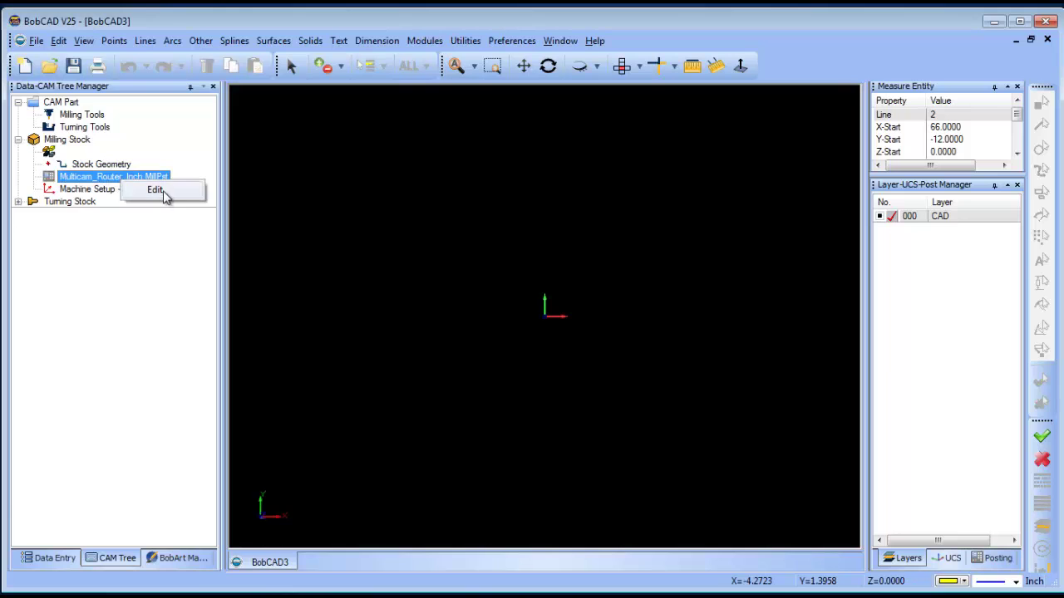
{"action": "left_click", "coordinate": [157, 190]}
{"action": "left_click", "coordinate": [342, 294]}
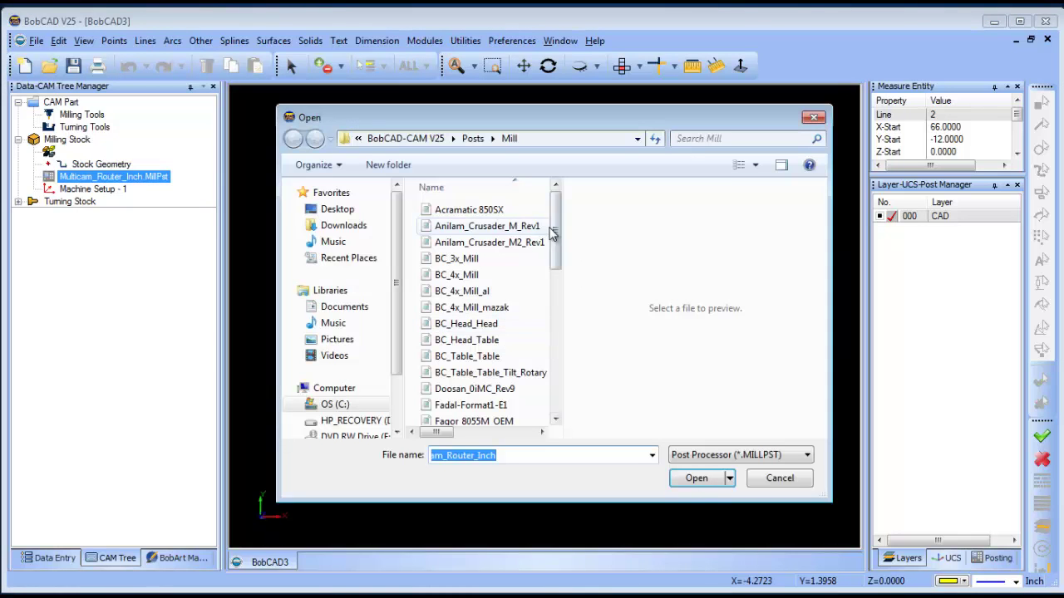
{"action": "left_click_drag", "start_coordinate": [556, 199], "coordinate": [546, 403]}
{"action": "scroll", "coordinate": [549, 349], "scroll_direction": "up", "scroll_amount": 2}
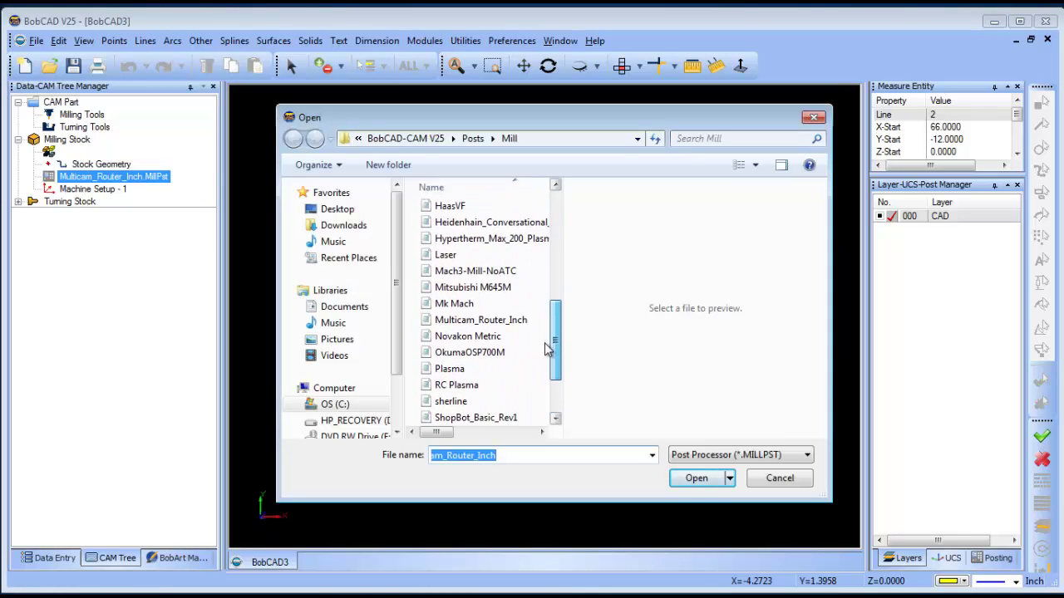
{"action": "left_click", "coordinate": [778, 479]}
{"action": "left_click", "coordinate": [673, 336]}
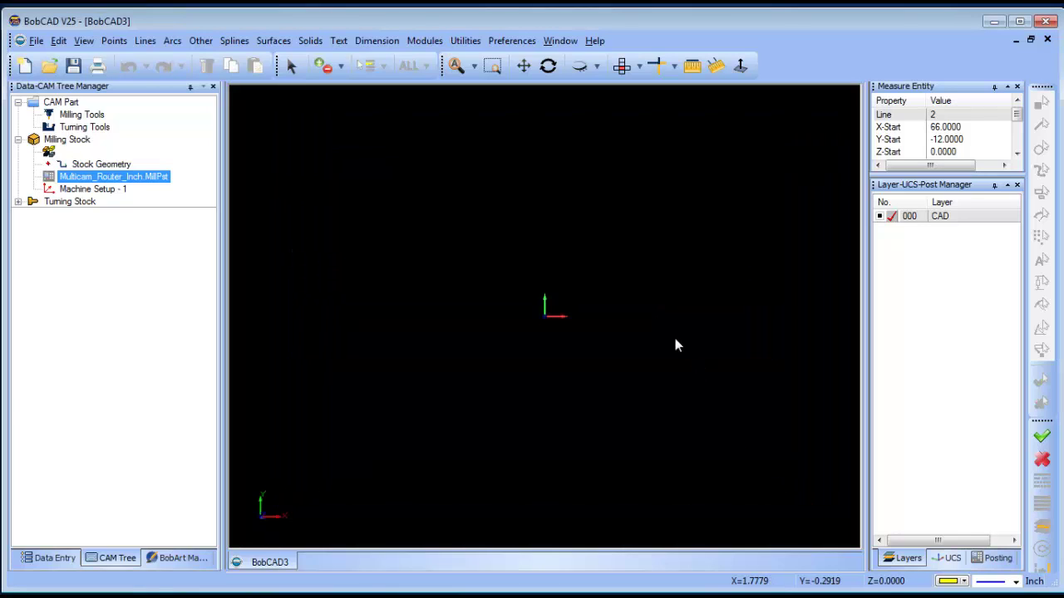
- Open the TEST FOR AL drawing using the AutoCAD DXF (*.dxf) file type
{"action": "left_click", "coordinate": [35, 39]}
{"action": "left_click", "coordinate": [86, 80]}
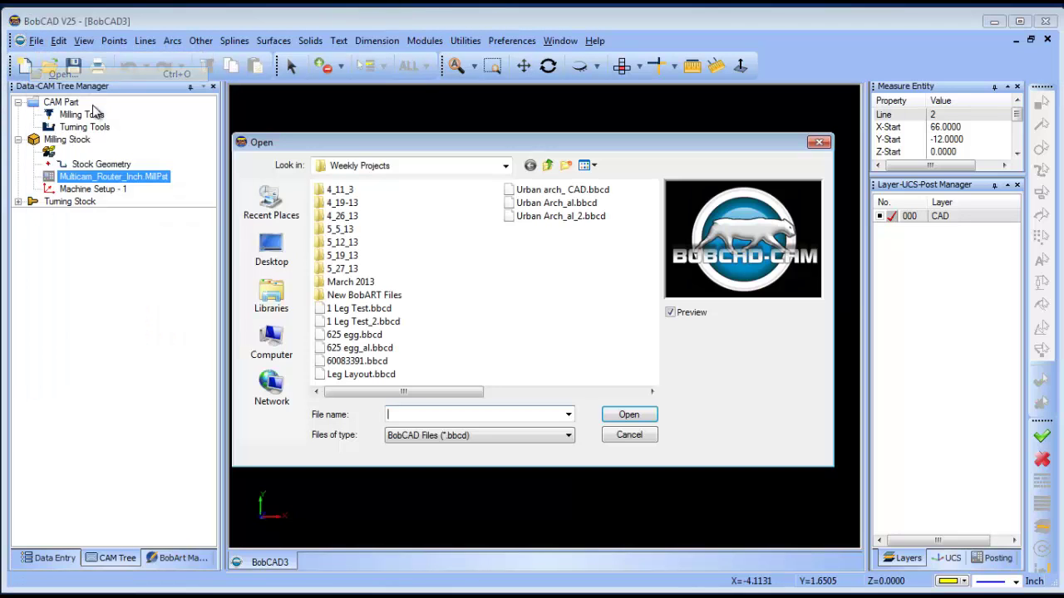
{"action": "left_click", "coordinate": [562, 436]}
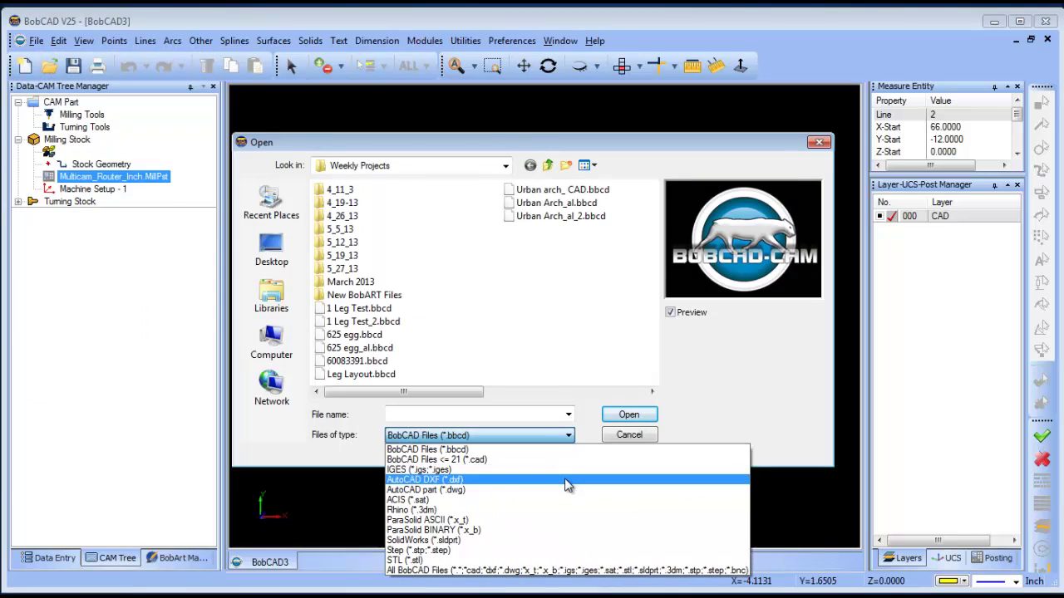
{"action": "left_click", "coordinate": [565, 479]}
{"action": "left_click", "coordinate": [362, 308]}
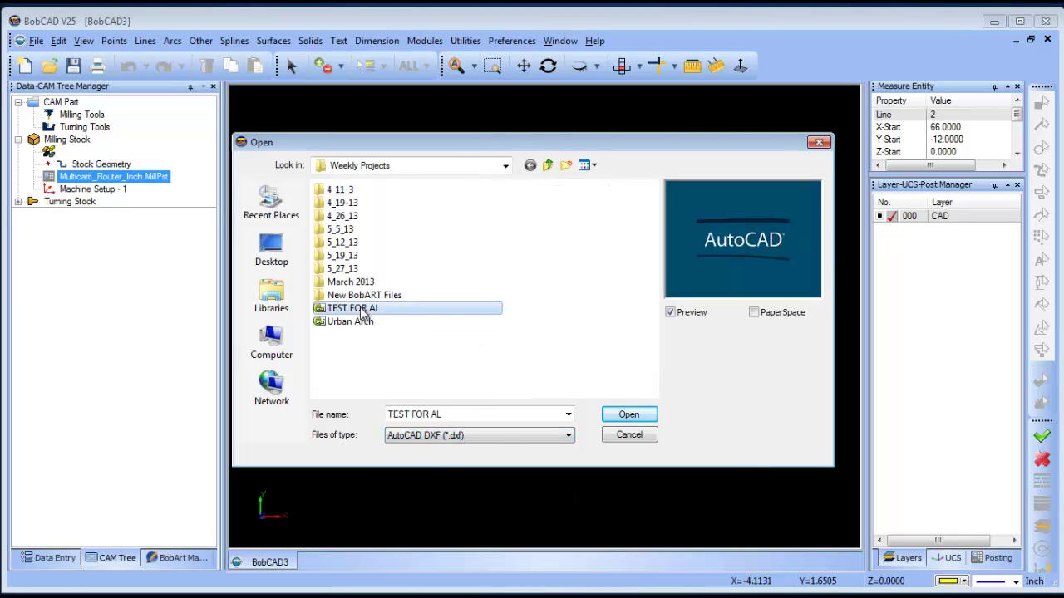
{"action": "left_click", "coordinate": [630, 415]}
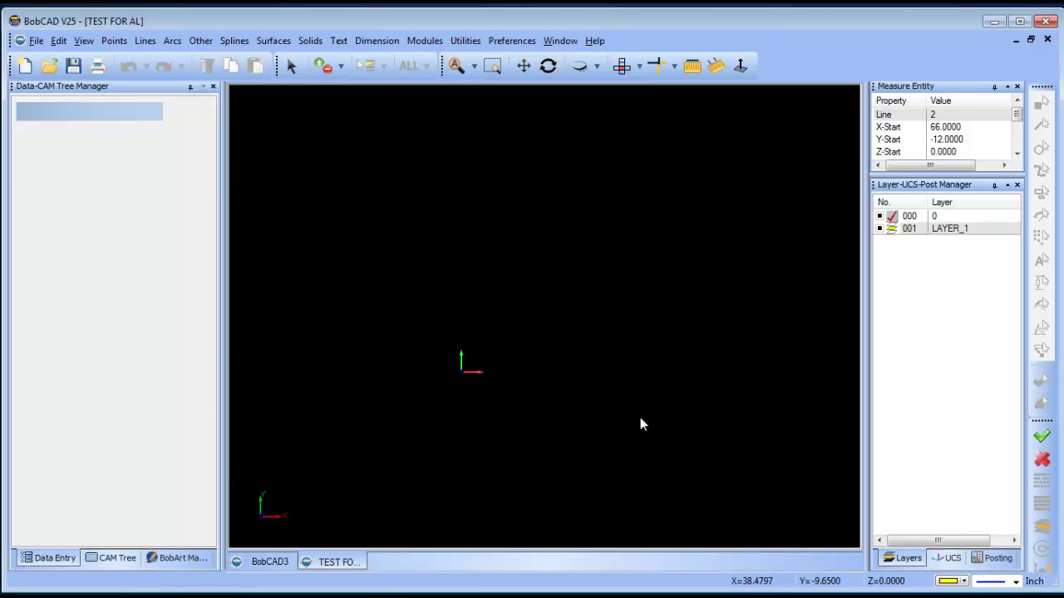
- Select all the iwis outline geometry, change its colour to orange, then clear the selection
{"action": "left_click", "coordinate": [289, 69]}
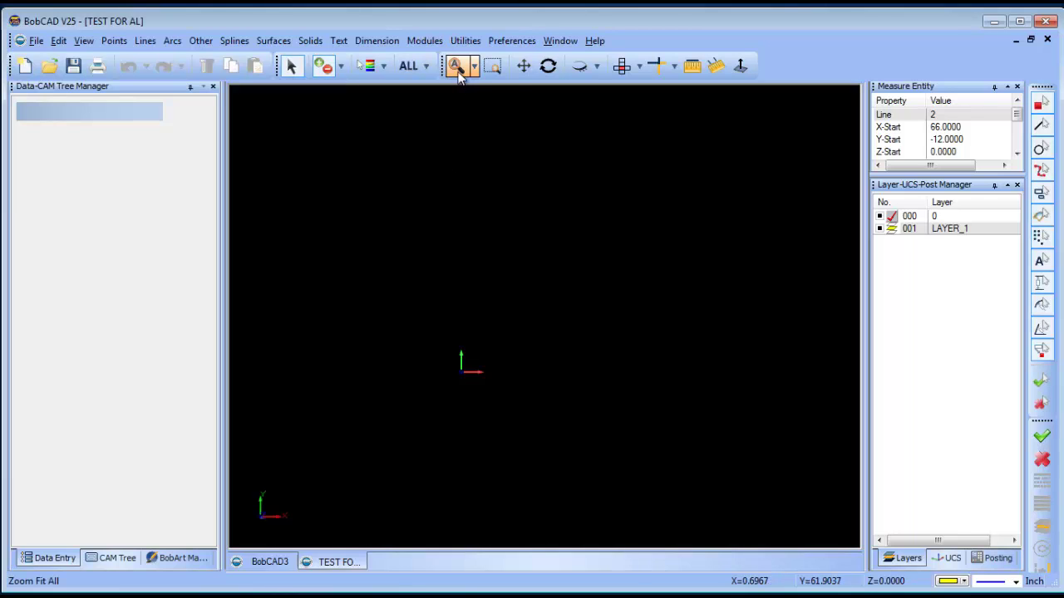
{"action": "left_click", "coordinate": [408, 65]}
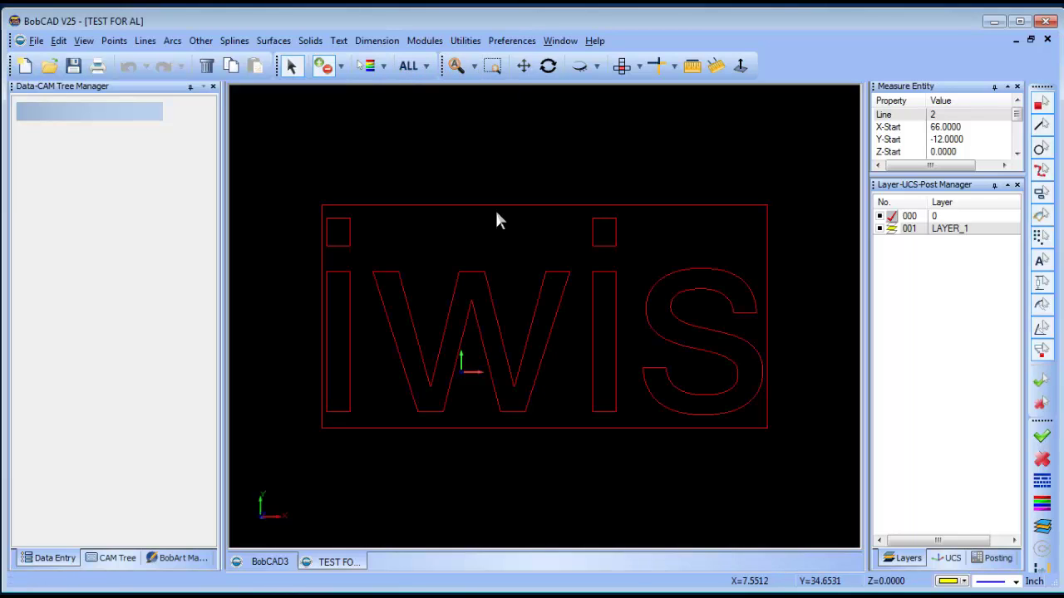
{"action": "right_click", "coordinate": [502, 152]}
{"action": "mouse_move", "coordinate": [633, 287]}
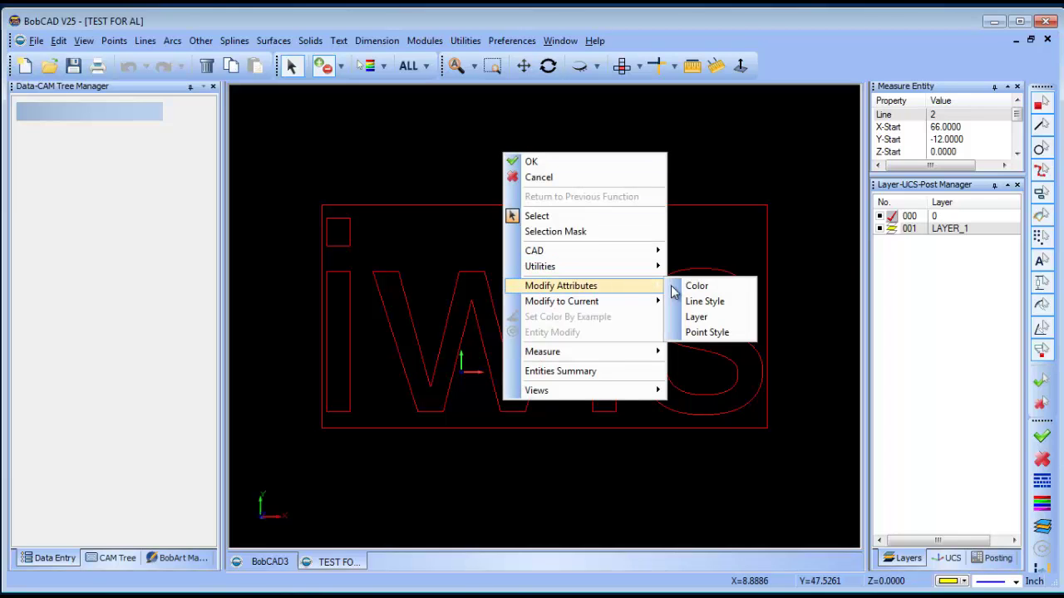
{"action": "left_click", "coordinate": [698, 287]}
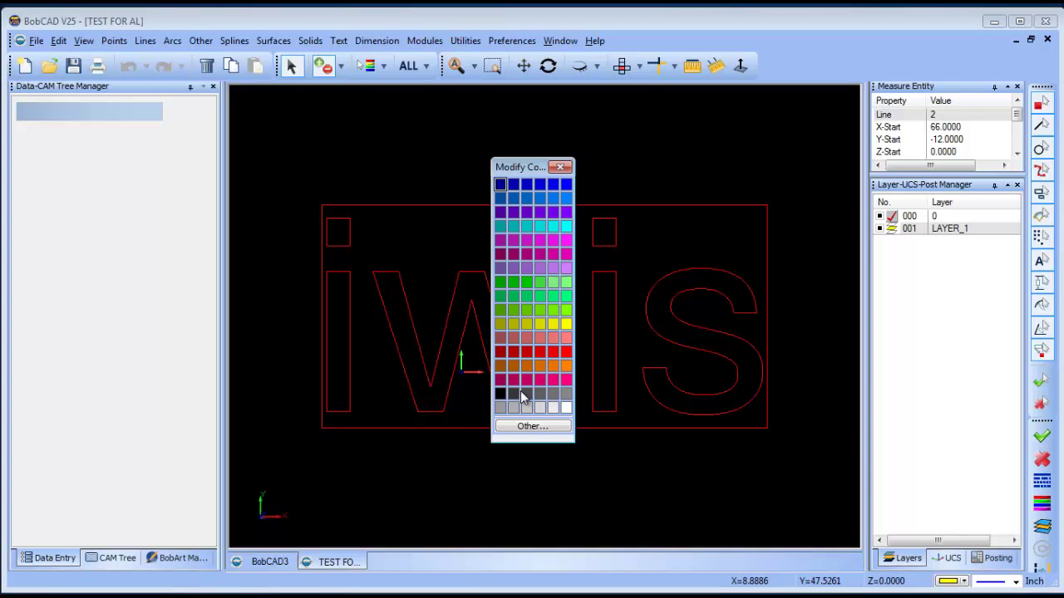
{"action": "left_click", "coordinate": [568, 370]}
{"action": "right_click", "coordinate": [515, 249]}
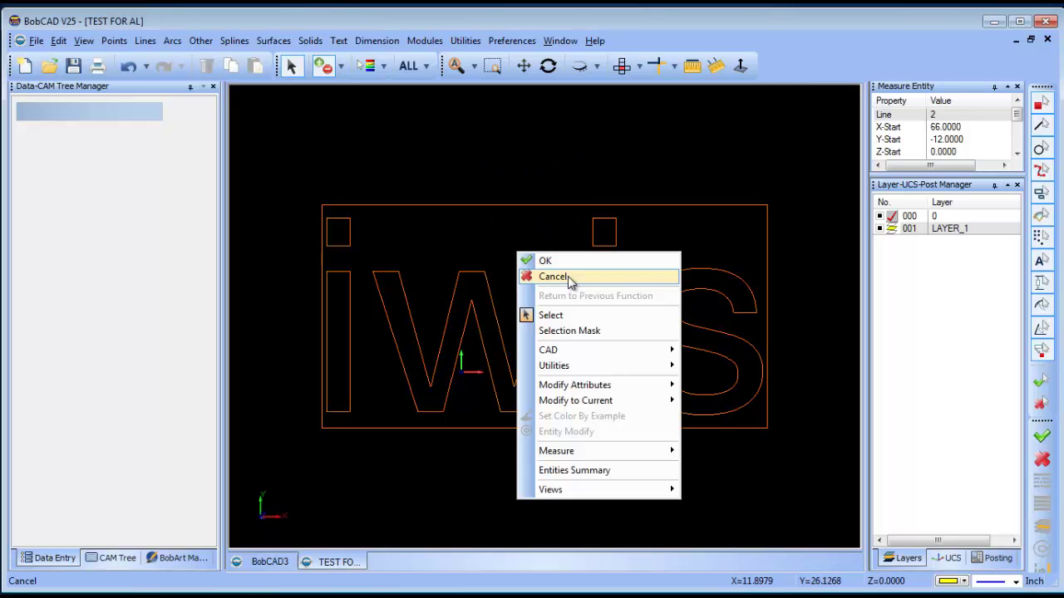
{"action": "left_click", "coordinate": [568, 276]}
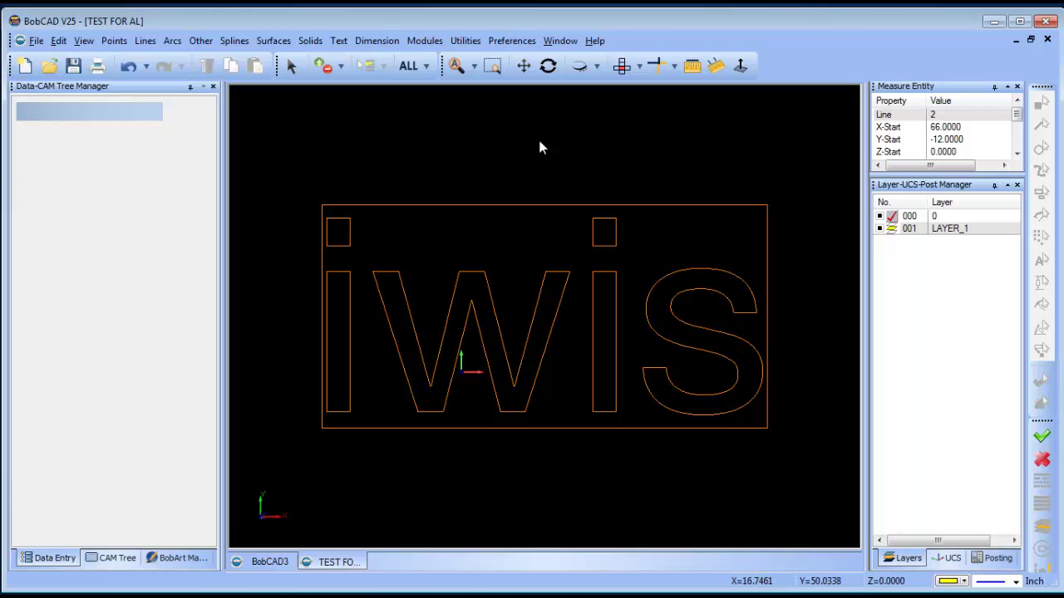
- Translate the window-selected iwis geometry so the border's lower-left corner lands on the origin
{"action": "left_click", "coordinate": [465, 41]}
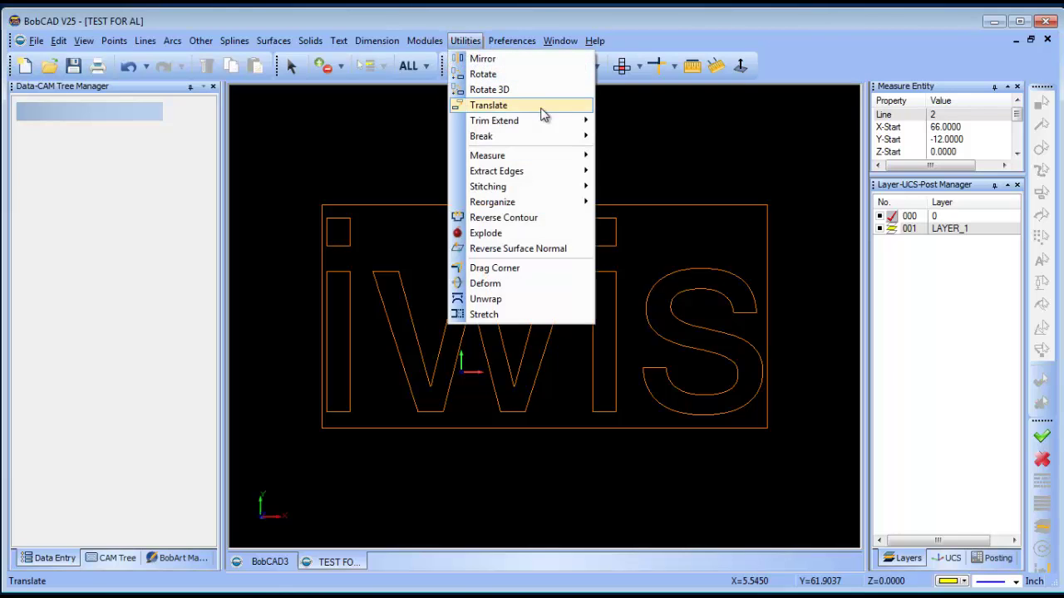
{"action": "left_click", "coordinate": [547, 105]}
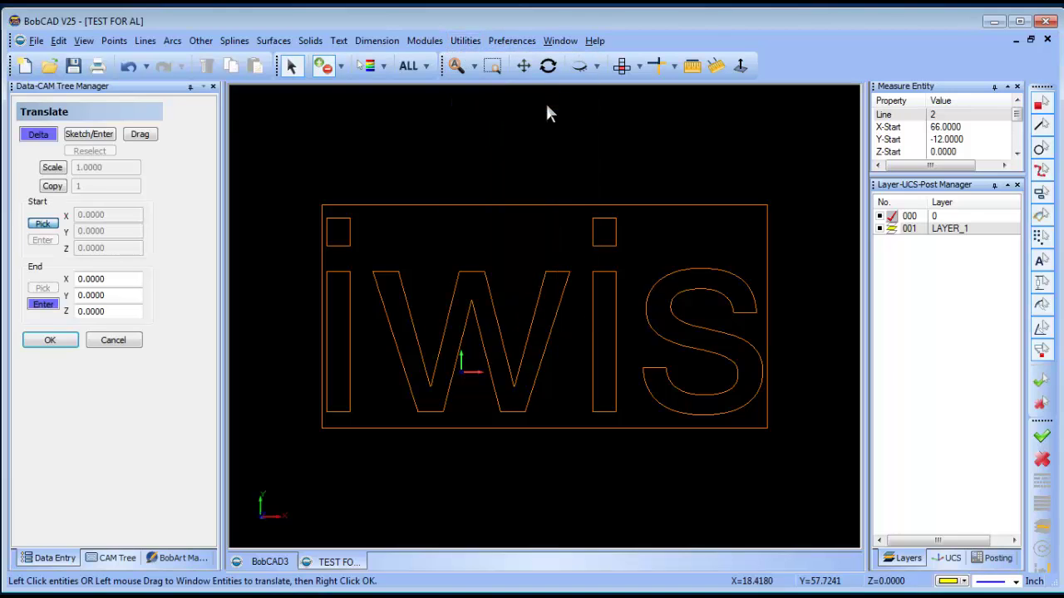
{"action": "left_click", "coordinate": [90, 136]}
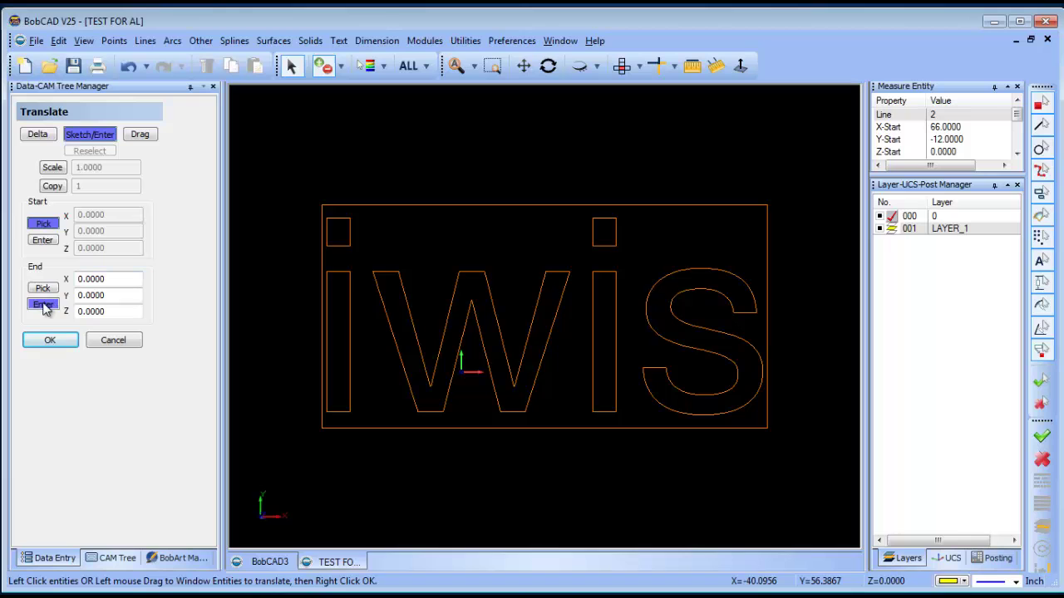
{"action": "left_click_drag", "start_coordinate": [280, 159], "coordinate": [814, 486]}
{"action": "right_click", "coordinate": [439, 460]}
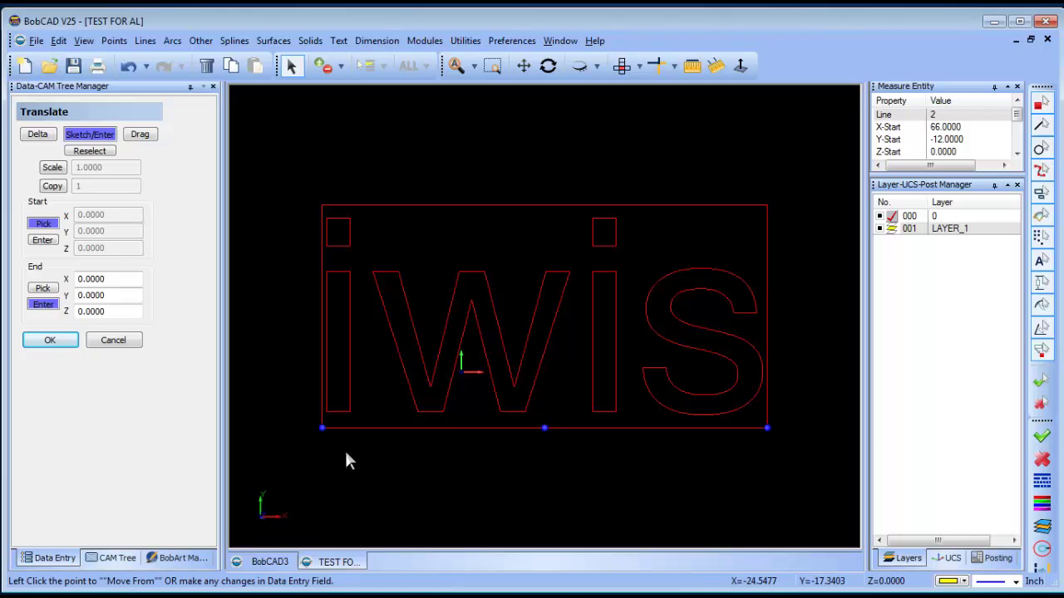
{"action": "left_click", "coordinate": [322, 428]}
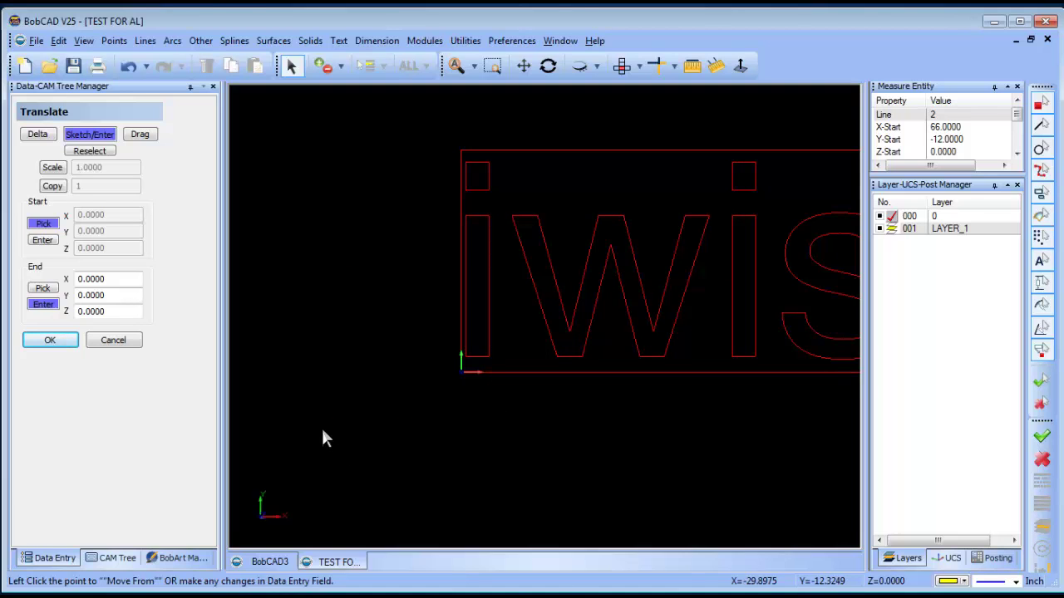
{"action": "right_click", "coordinate": [327, 253]}
{"action": "left_click", "coordinate": [361, 278]}
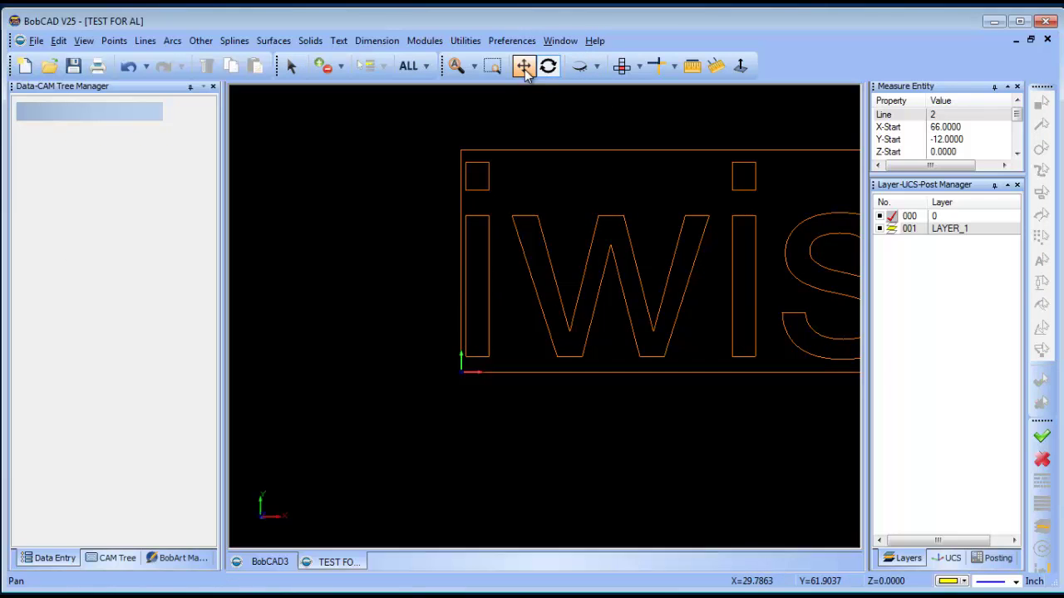
- Pan the drawing back to centre and show the CAM tree with Milling Stock selected
{"action": "left_click", "coordinate": [524, 67]}
{"action": "left_click_drag", "start_coordinate": [532, 304], "coordinate": [521, 328]}
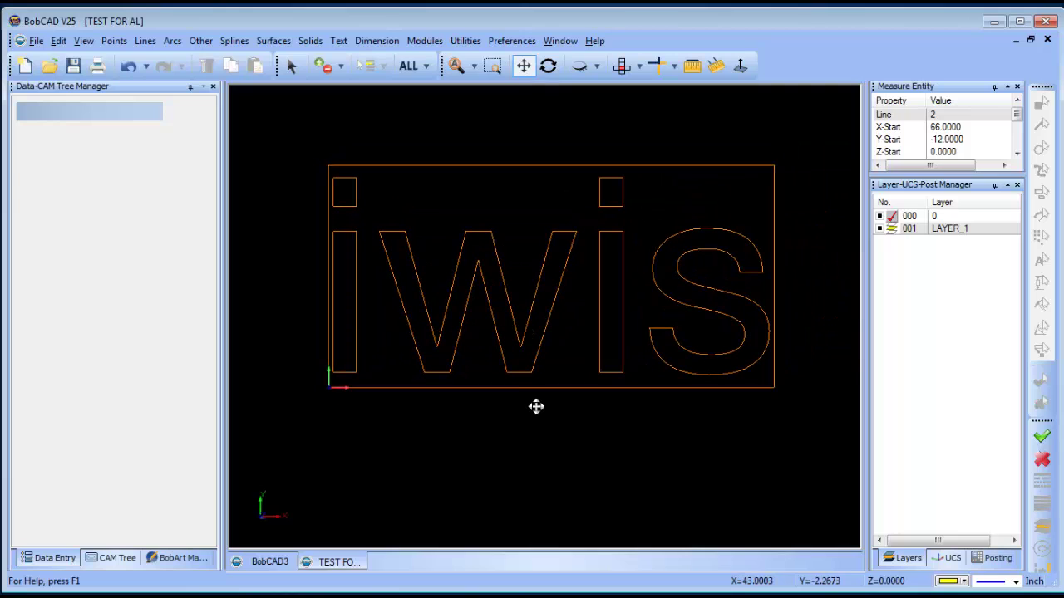
{"action": "left_click", "coordinate": [112, 558]}
{"action": "left_click", "coordinate": [74, 118]}
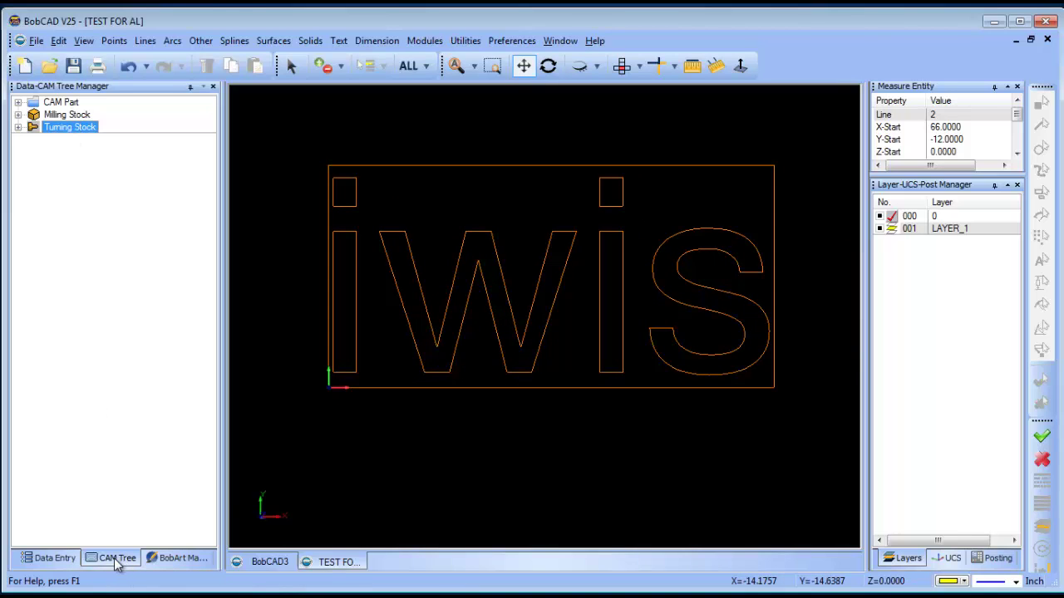
- Start the Stock Wizard with rectangular stock and orbit to see the 96 x 48 x 1 block
{"action": "right_click", "coordinate": [71, 121]}
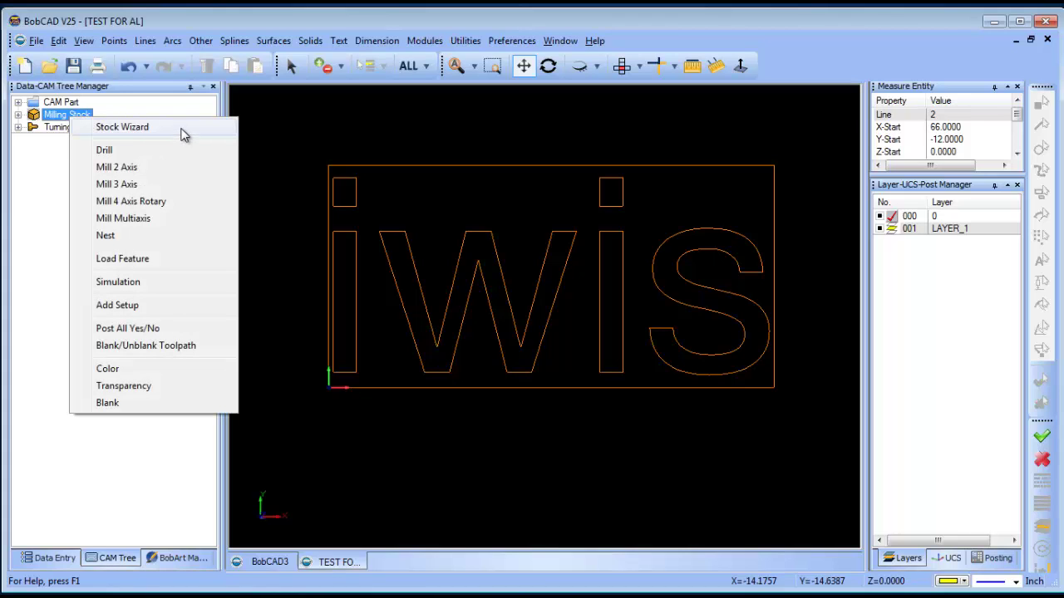
{"action": "left_click", "coordinate": [123, 127]}
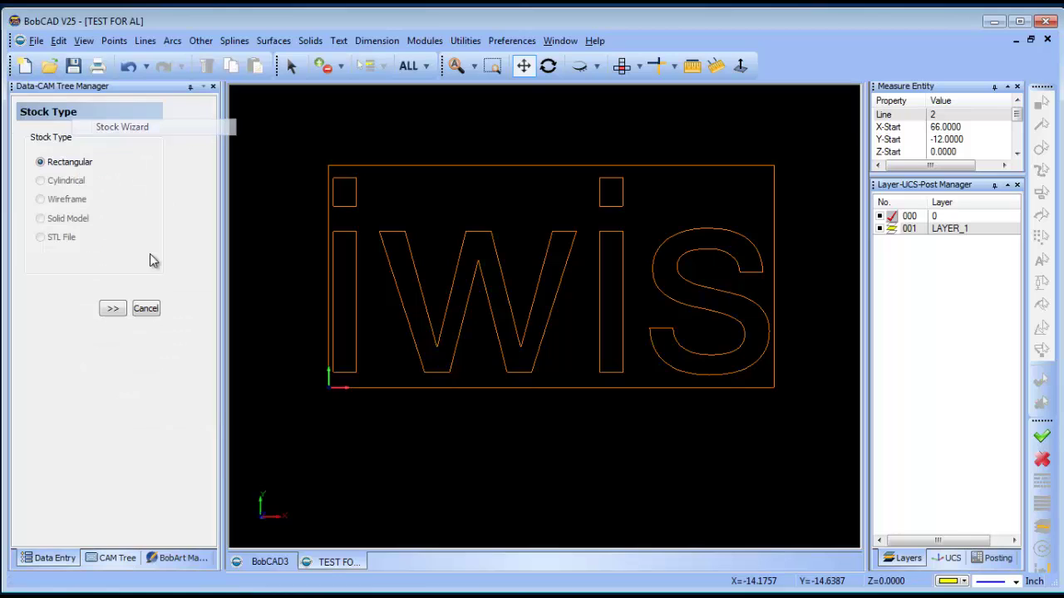
{"action": "left_click", "coordinate": [111, 308]}
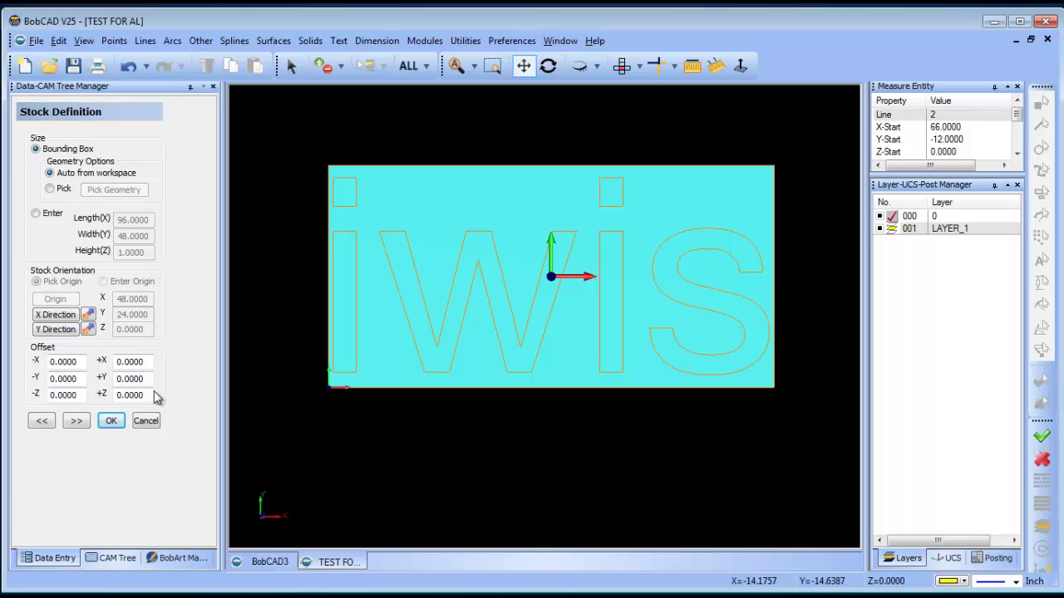
{"action": "left_click", "coordinate": [548, 65]}
{"action": "left_click_drag", "start_coordinate": [584, 314], "coordinate": [582, 395]}
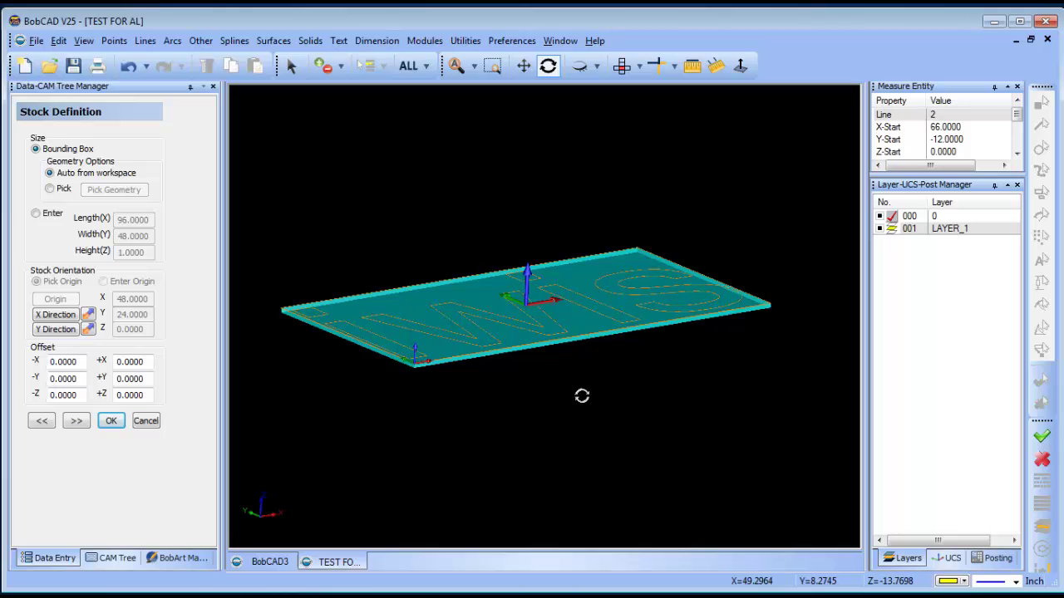
- View the stock from the front and manually enter a stock height of 0.5
{"action": "left_click", "coordinate": [639, 66]}
{"action": "left_click", "coordinate": [645, 103]}
{"action": "scroll", "coordinate": [352, 328], "scroll_direction": "up", "scroll_amount": 2}
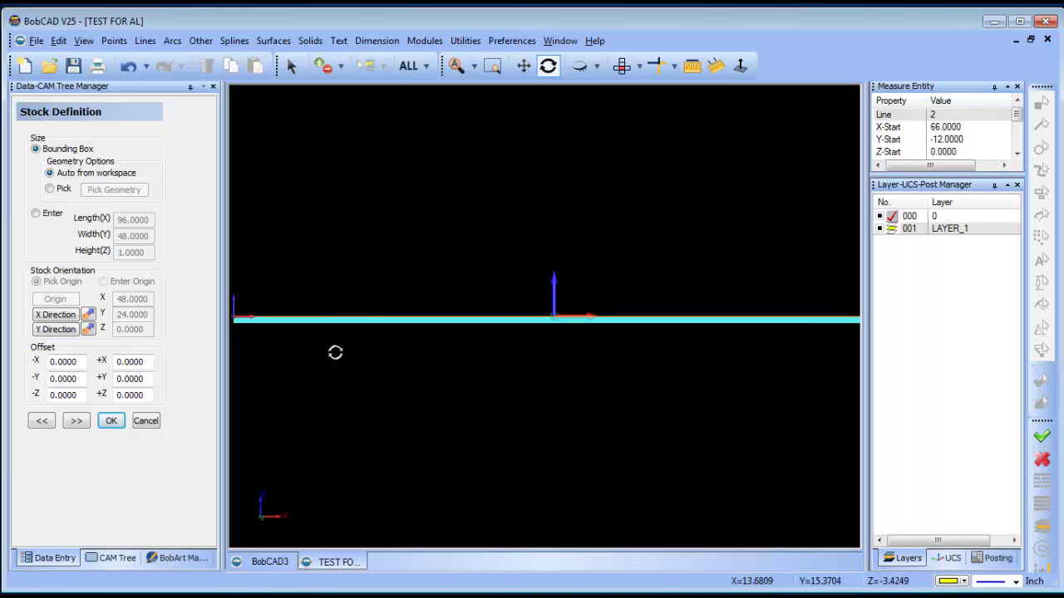
{"action": "middle_click_drag", "start_coordinate": [335, 351], "coordinate": [468, 375]}
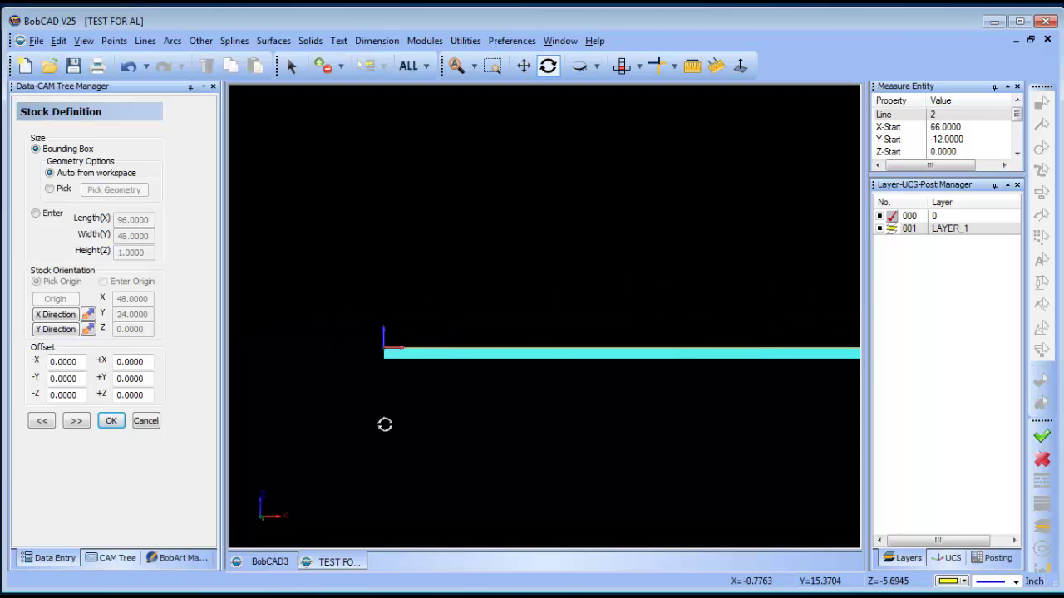
{"action": "left_click", "coordinate": [36, 213]}
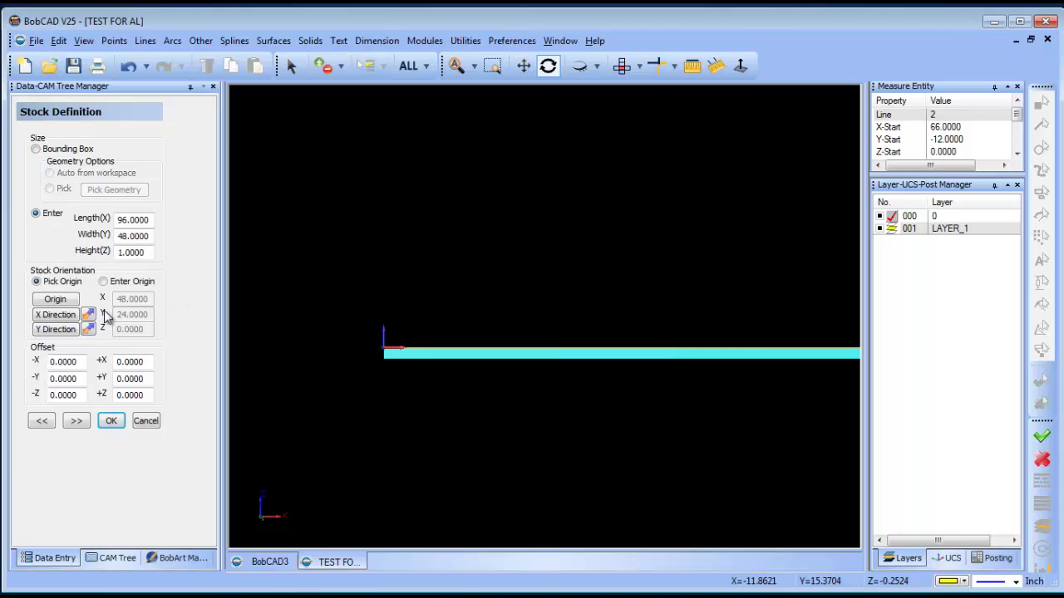
{"action": "double_click", "coordinate": [150, 252]}
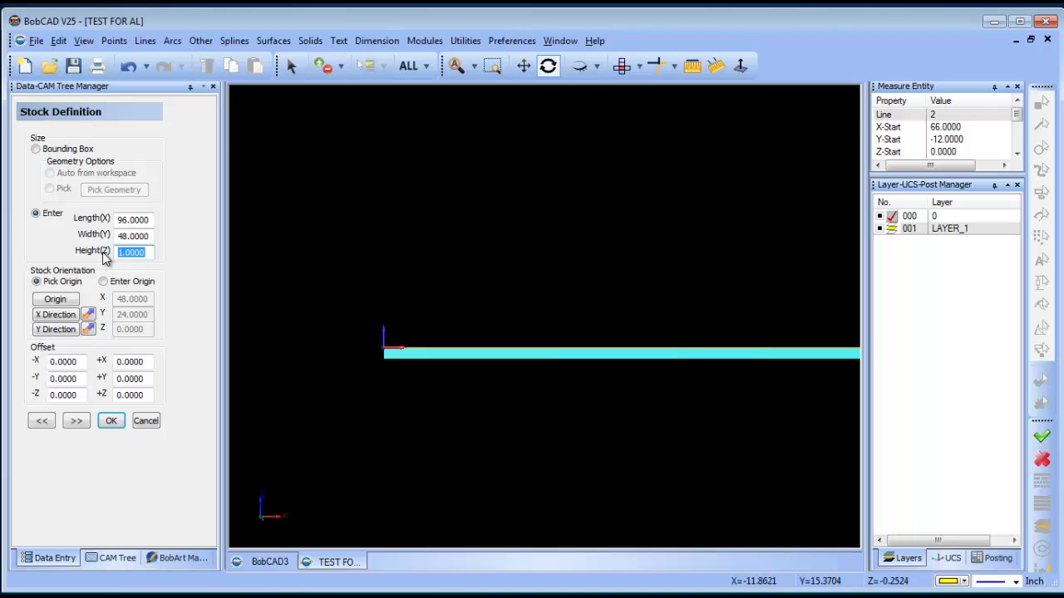
{"action": "type", "text": ".5"}
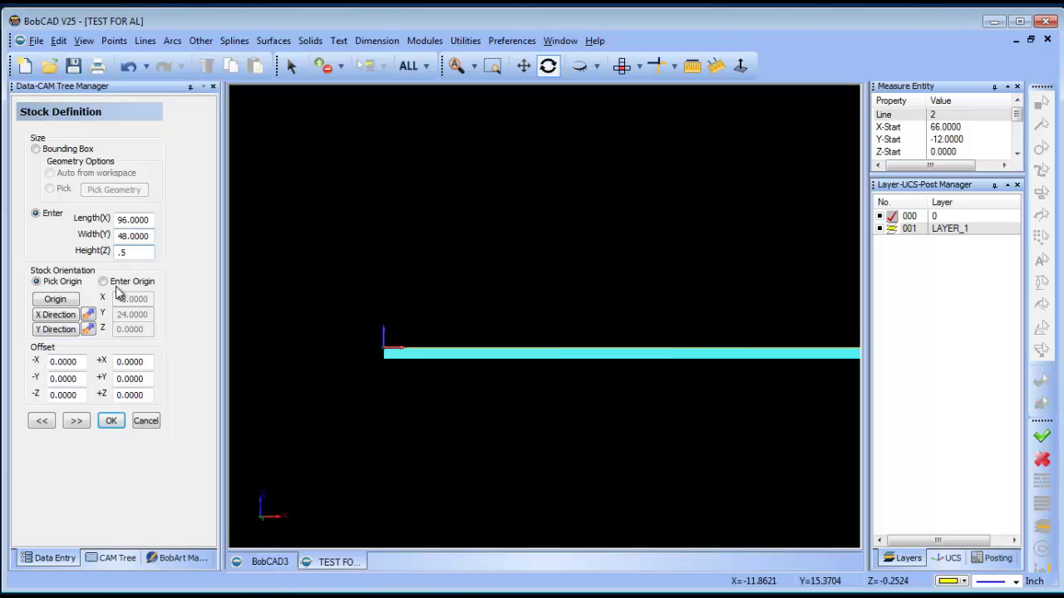
{"action": "left_click", "coordinate": [144, 236]}
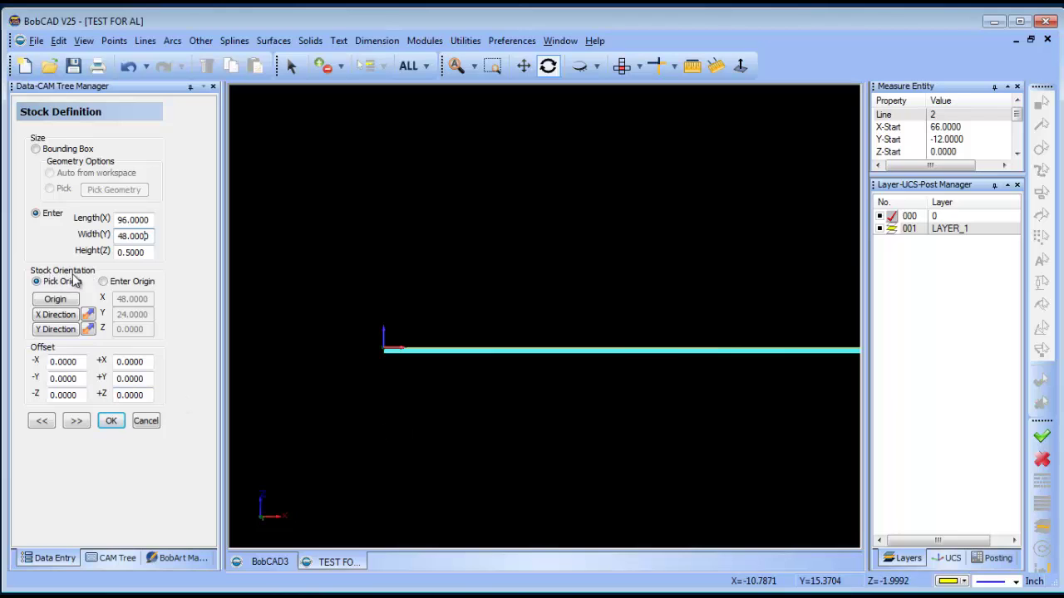
- Enter the stock origin by coordinates with Z set to 0.5
{"action": "left_click", "coordinate": [103, 282]}
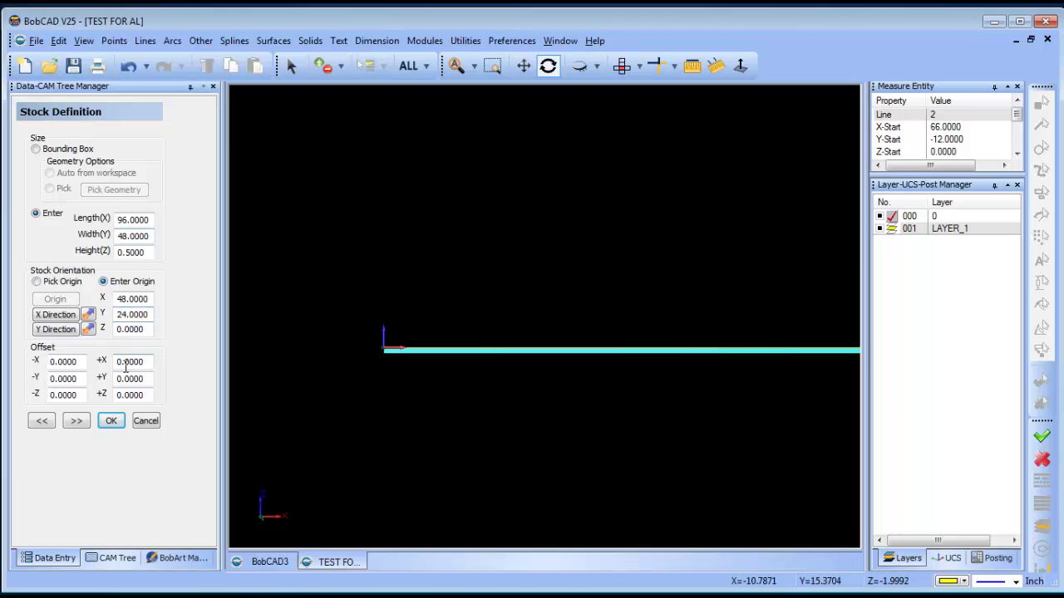
{"action": "double_click", "coordinate": [147, 329]}
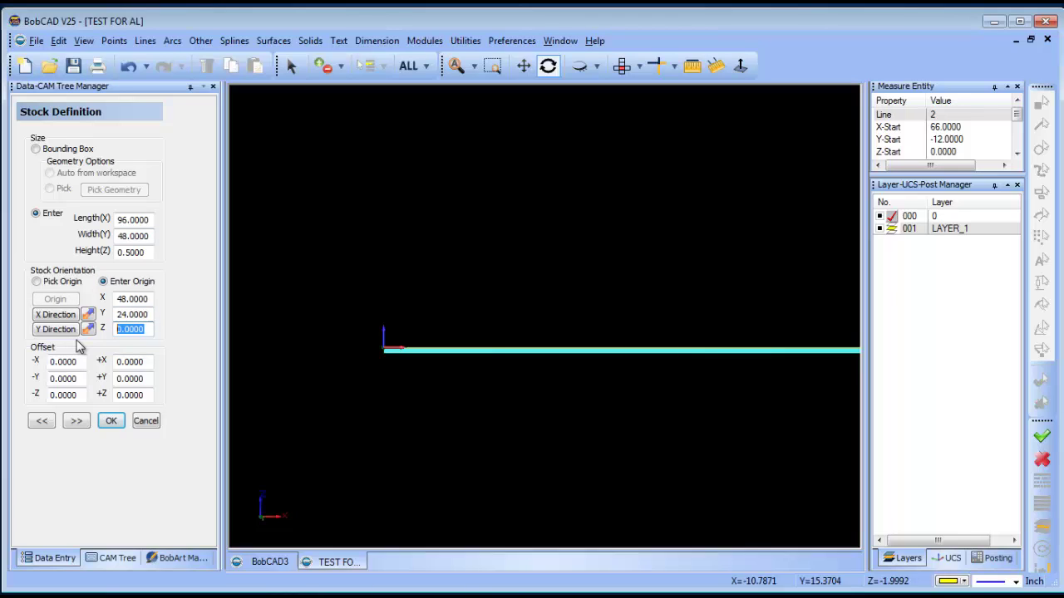
{"action": "type", "text": ".5"}
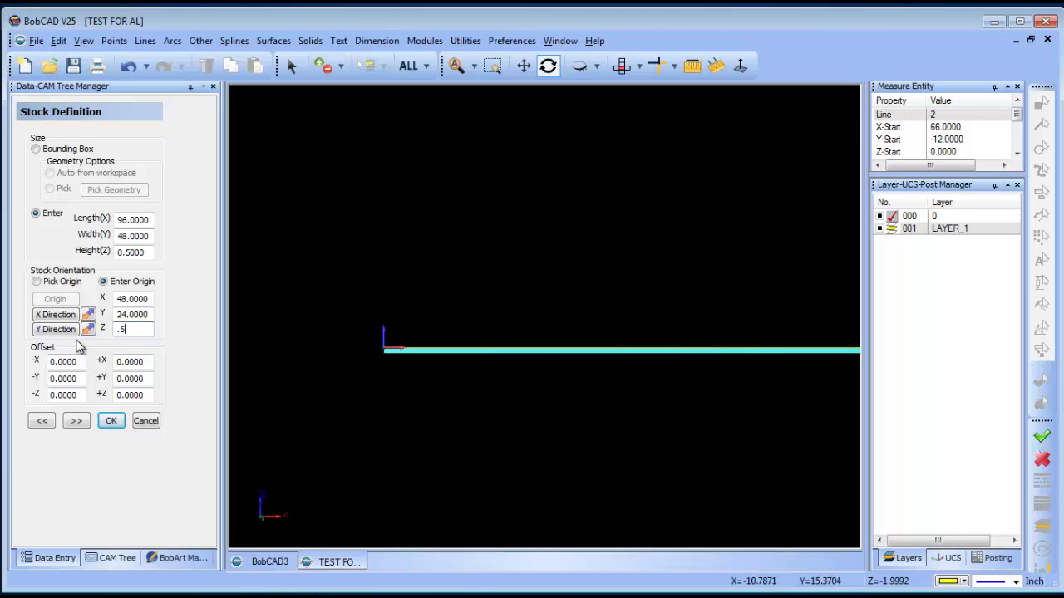
{"action": "key", "text": "Return"}
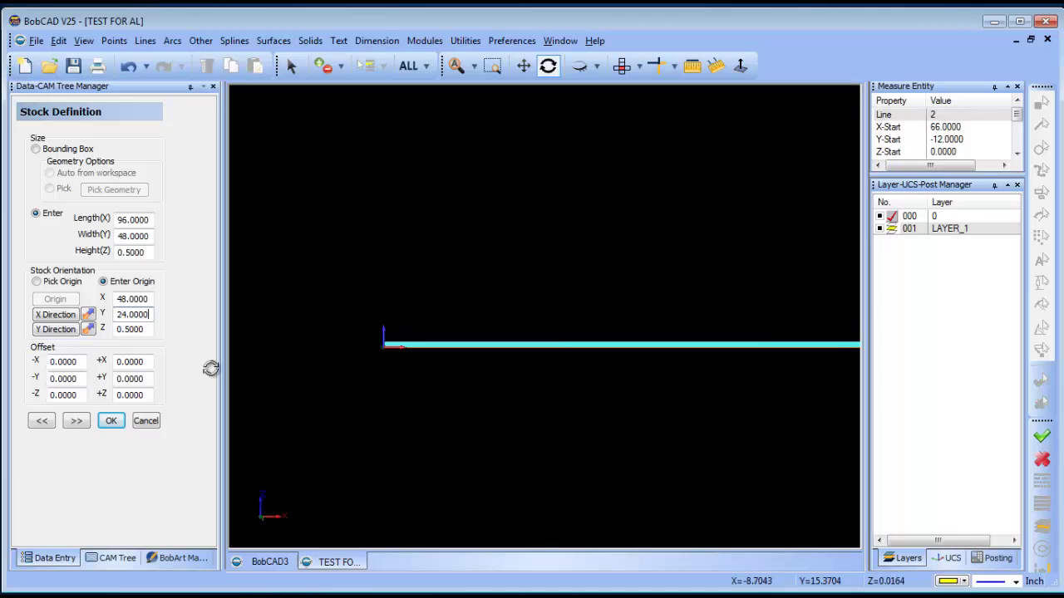
- Base the machine setup on the existing Top (X/Y) UCS and finish, then pick the BC_4x_Mill post entry
{"action": "left_click", "coordinate": [77, 420]}
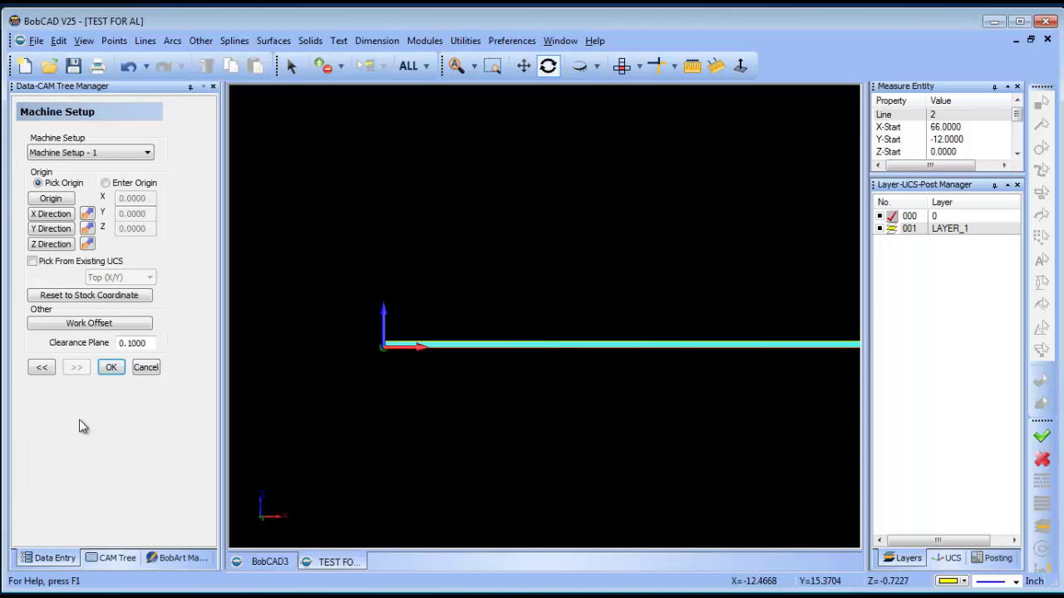
{"action": "left_click_drag", "start_coordinate": [493, 313], "coordinate": [503, 409]}
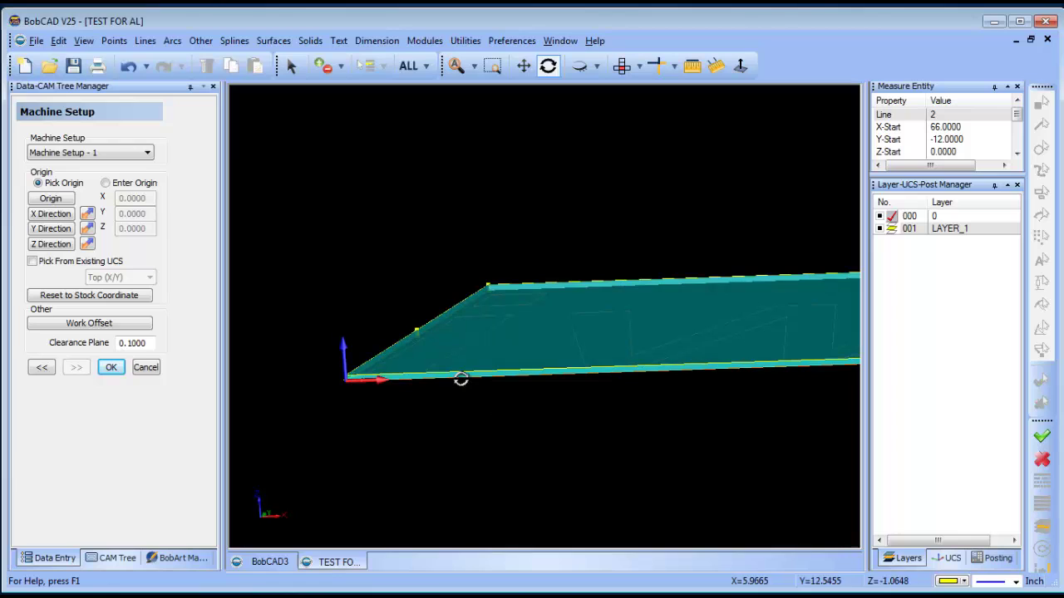
{"action": "left_click", "coordinate": [33, 261]}
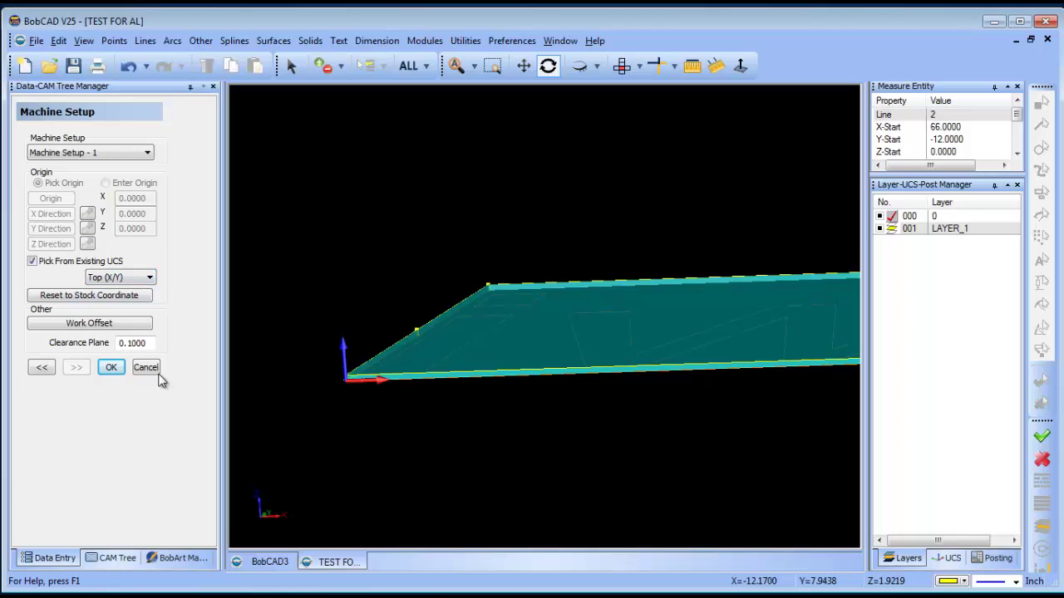
{"action": "left_click", "coordinate": [112, 368]}
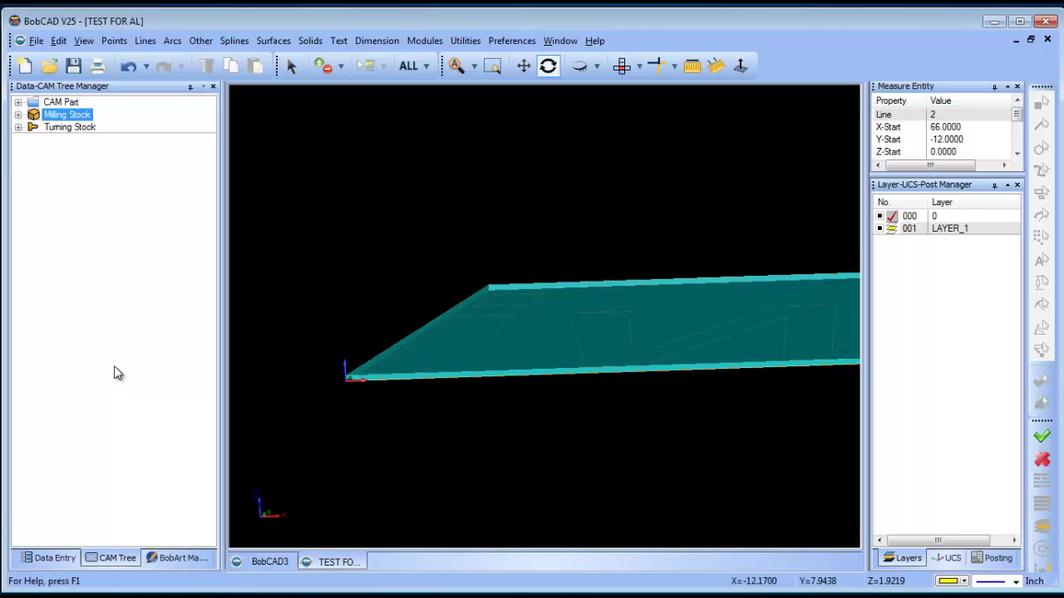
{"action": "left_click", "coordinate": [18, 115]}
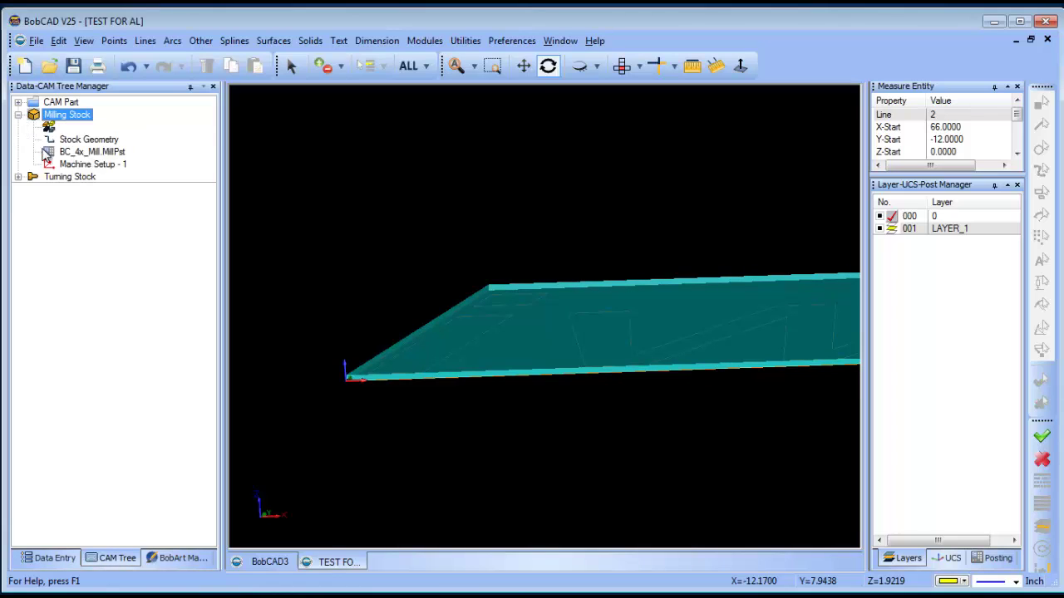
{"action": "left_click", "coordinate": [48, 152]}
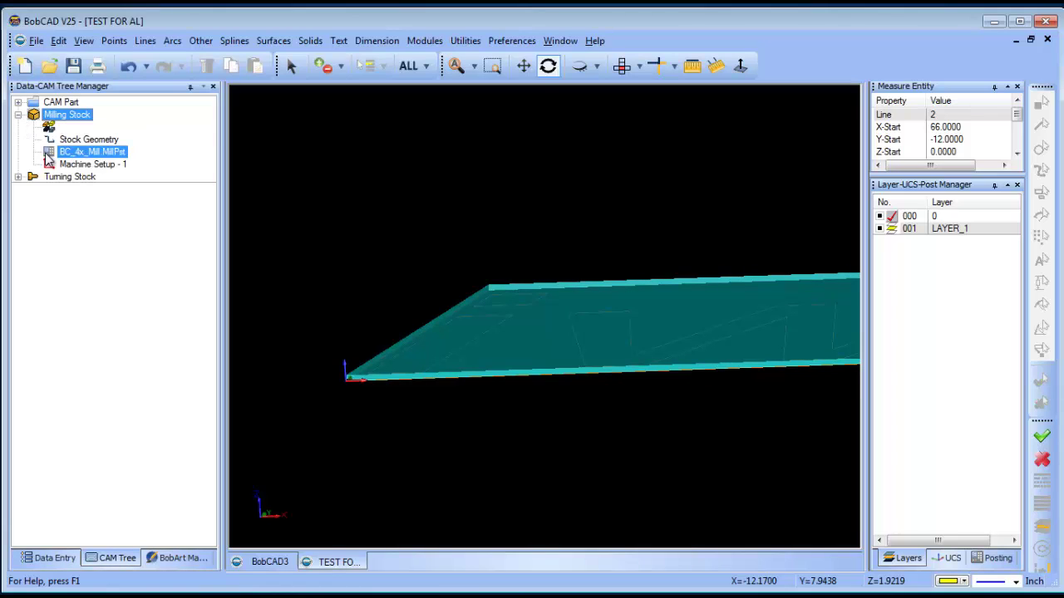
- Replace the post processor with the Multicam_Router_Inch post file
{"action": "right_click", "coordinate": [98, 154]}
{"action": "left_click", "coordinate": [155, 171]}
{"action": "left_click", "coordinate": [342, 293]}
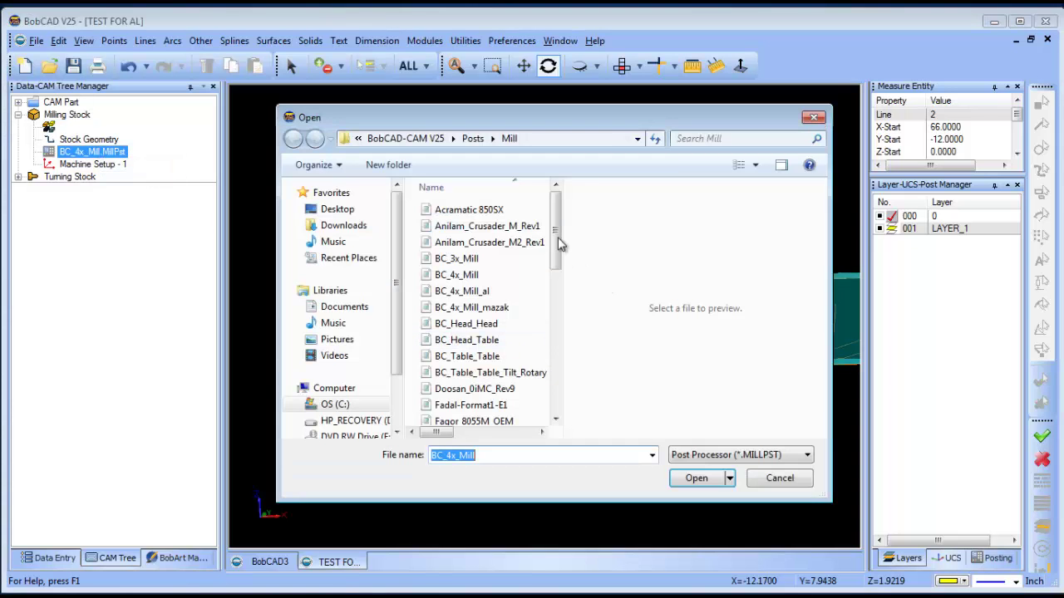
{"action": "left_click_drag", "start_coordinate": [557, 245], "coordinate": [562, 350]}
{"action": "left_click", "coordinate": [495, 357]}
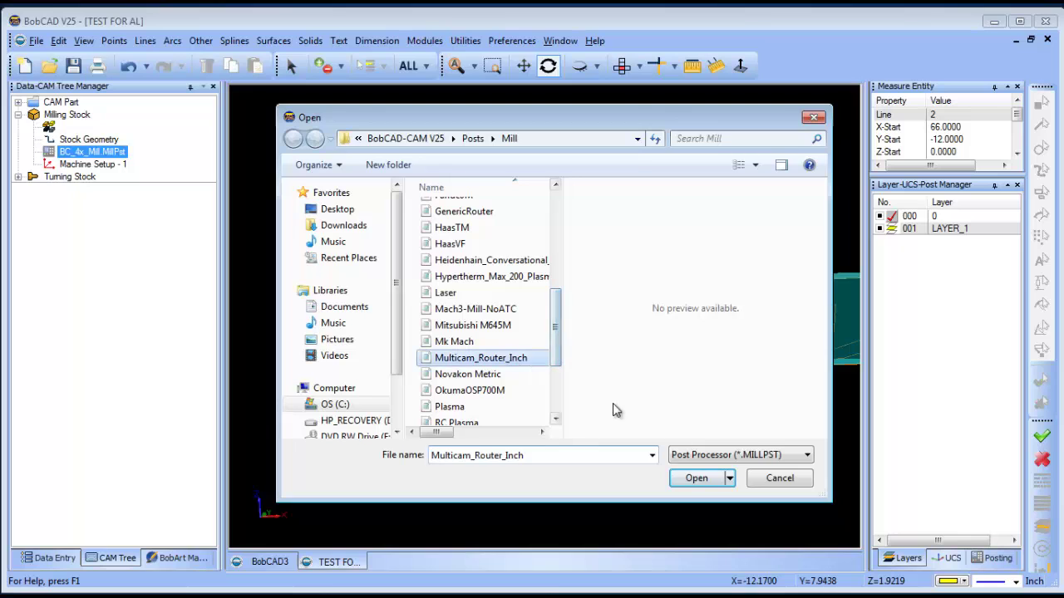
{"action": "left_click", "coordinate": [700, 481]}
{"action": "left_click", "coordinate": [609, 337]}
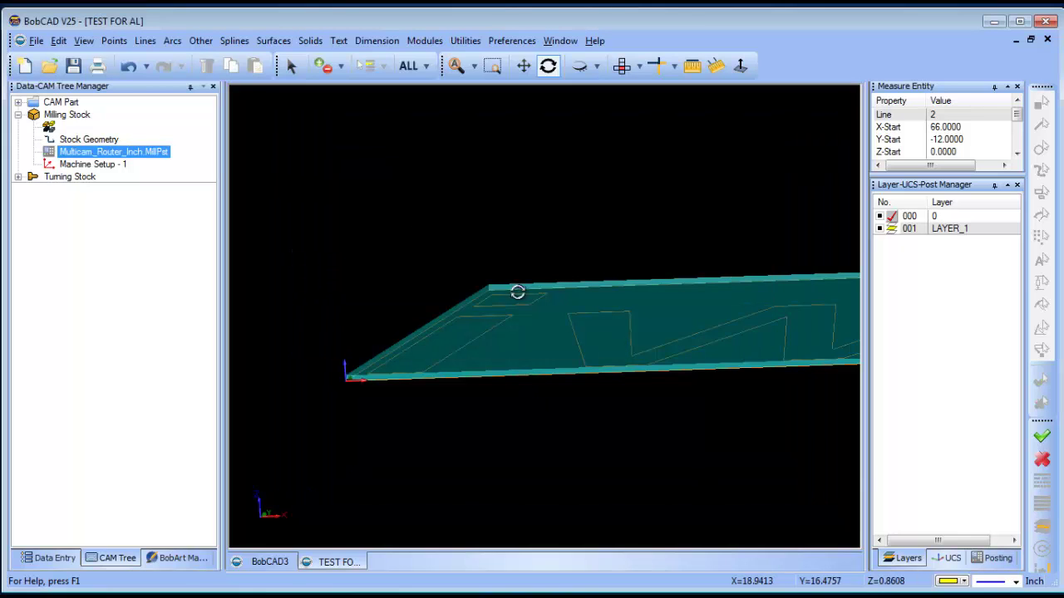
- View the stock from the top and raise its transparency toward High
{"action": "left_click", "coordinate": [621, 66]}
{"action": "scroll", "coordinate": [541, 295], "scroll_direction": "down", "scroll_amount": 5}
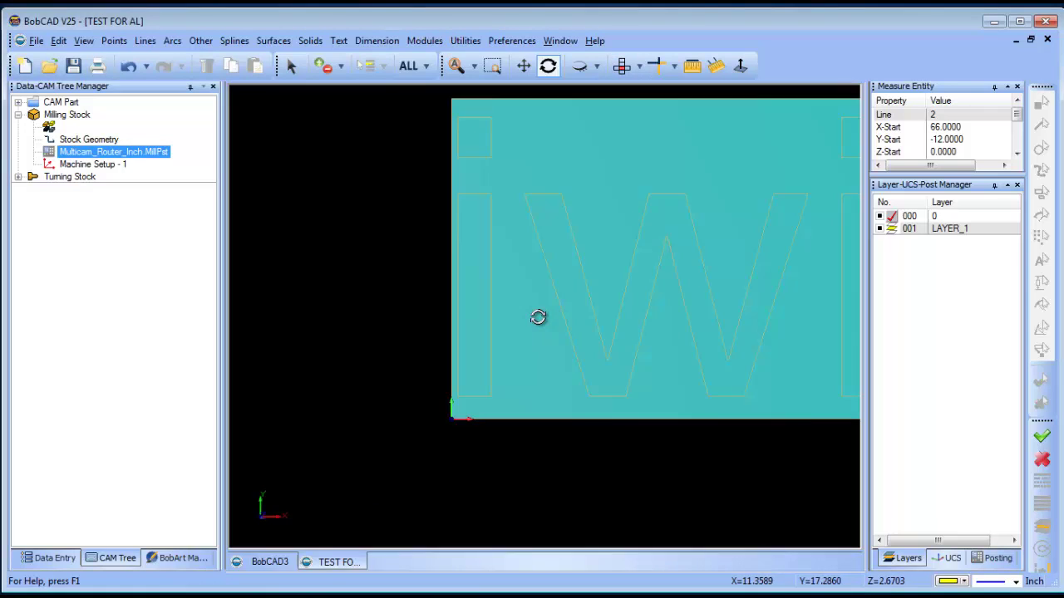
{"action": "middle_click_drag", "start_coordinate": [496, 356], "coordinate": [445, 358]}
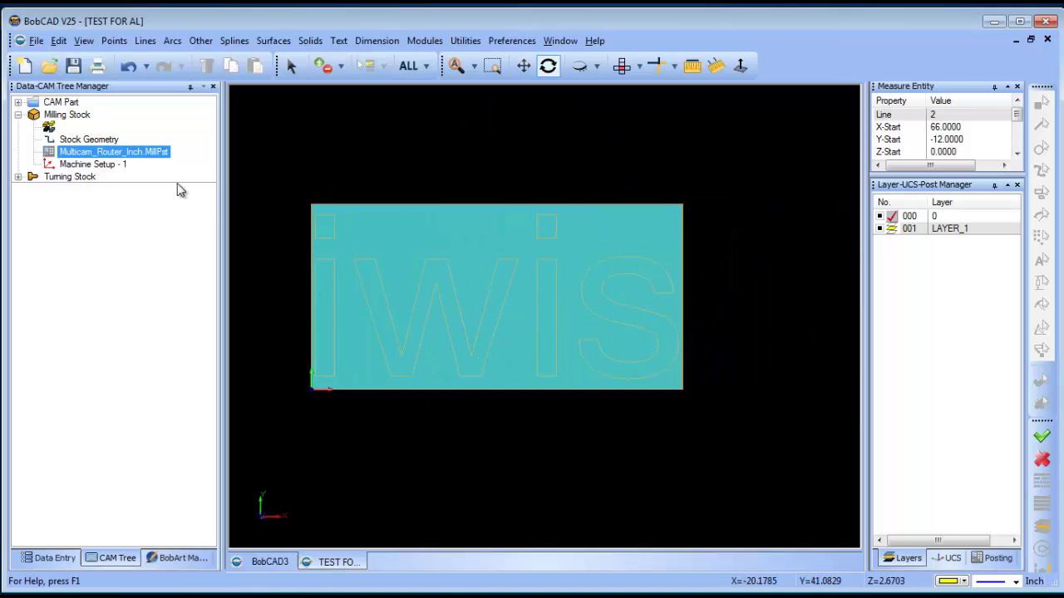
{"action": "right_click", "coordinate": [73, 116]}
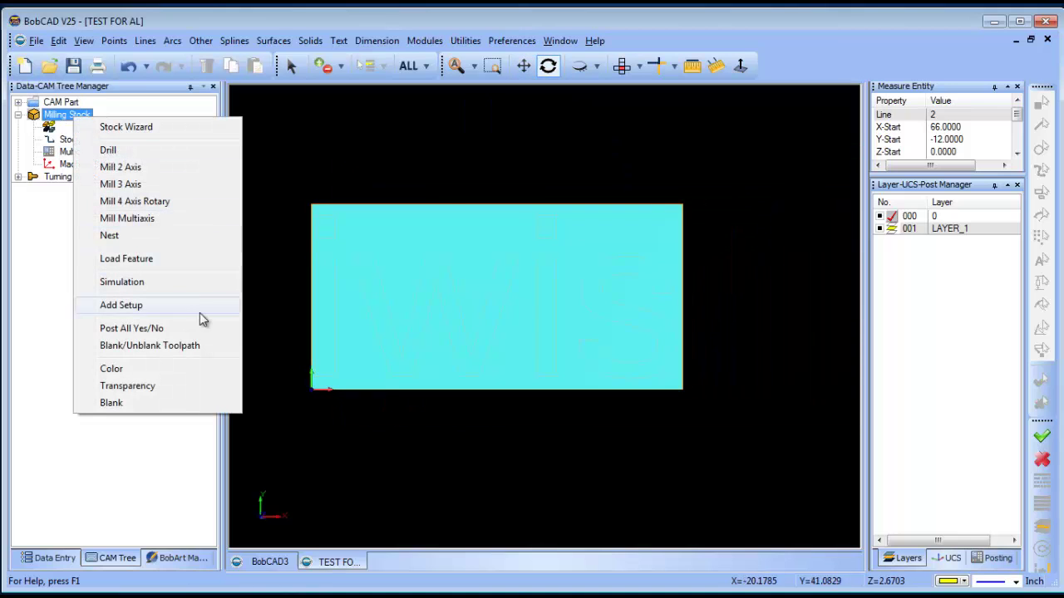
{"action": "left_click", "coordinate": [127, 386]}
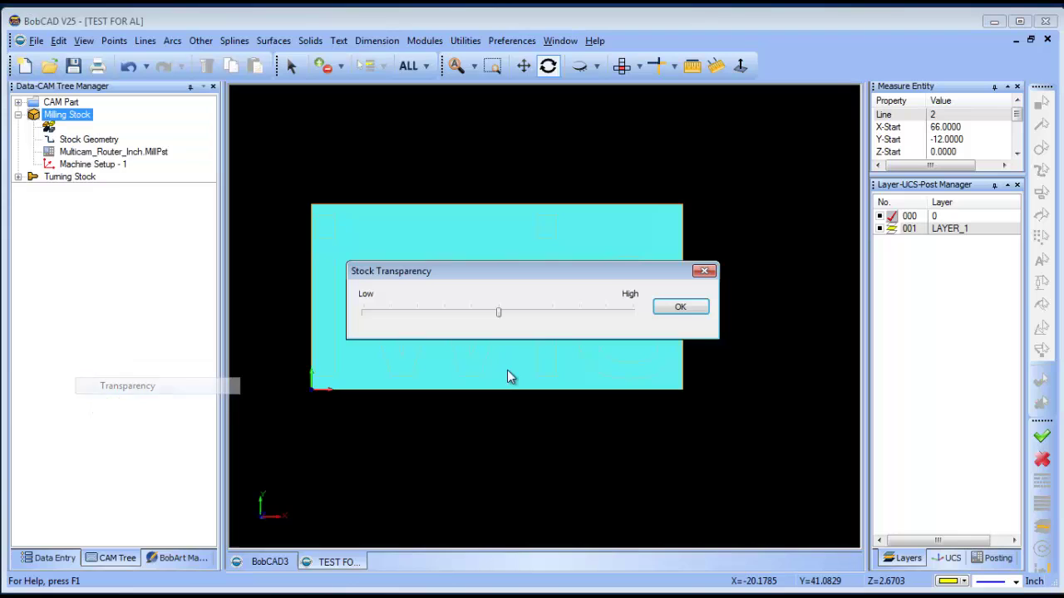
{"action": "left_click_drag", "start_coordinate": [502, 314], "coordinate": [605, 312]}
{"action": "left_click", "coordinate": [678, 308]}
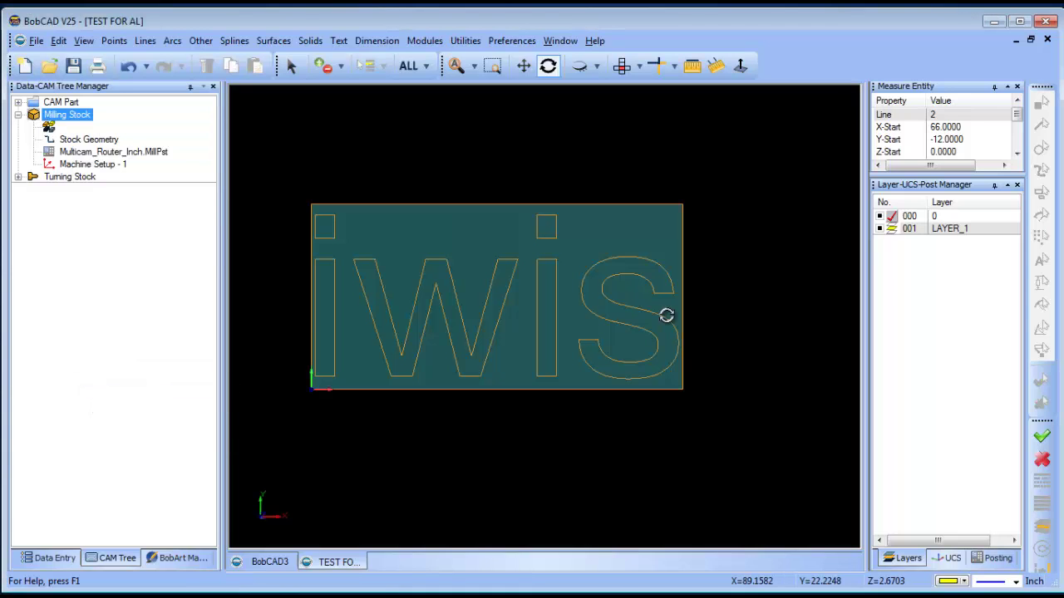
{"action": "left_click", "coordinate": [93, 165]}
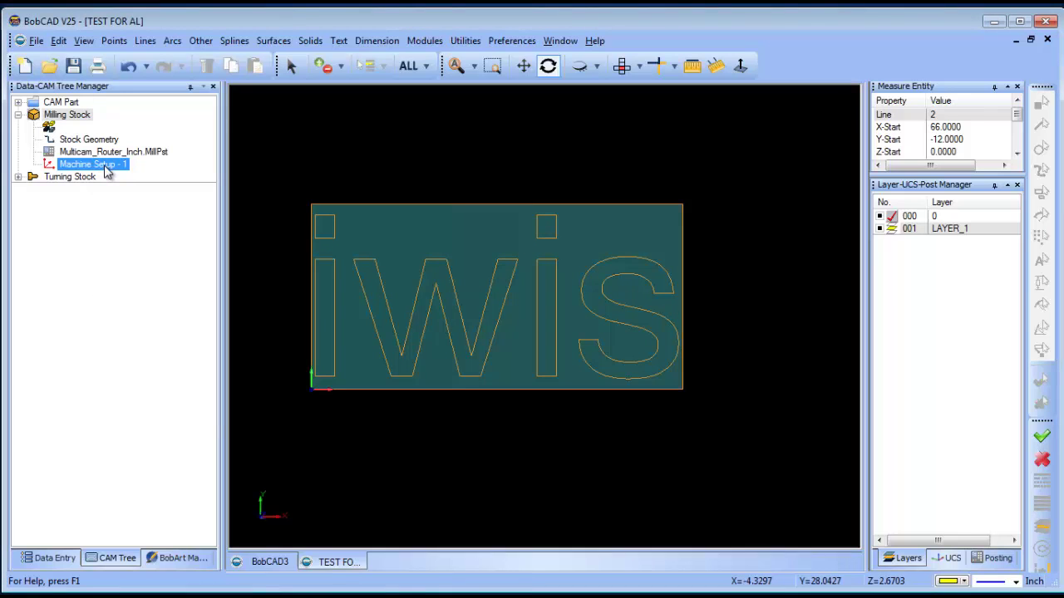
- Start a Mill 2 Axis profile operation on Machine Setup - 1
{"action": "right_click", "coordinate": [106, 171]}
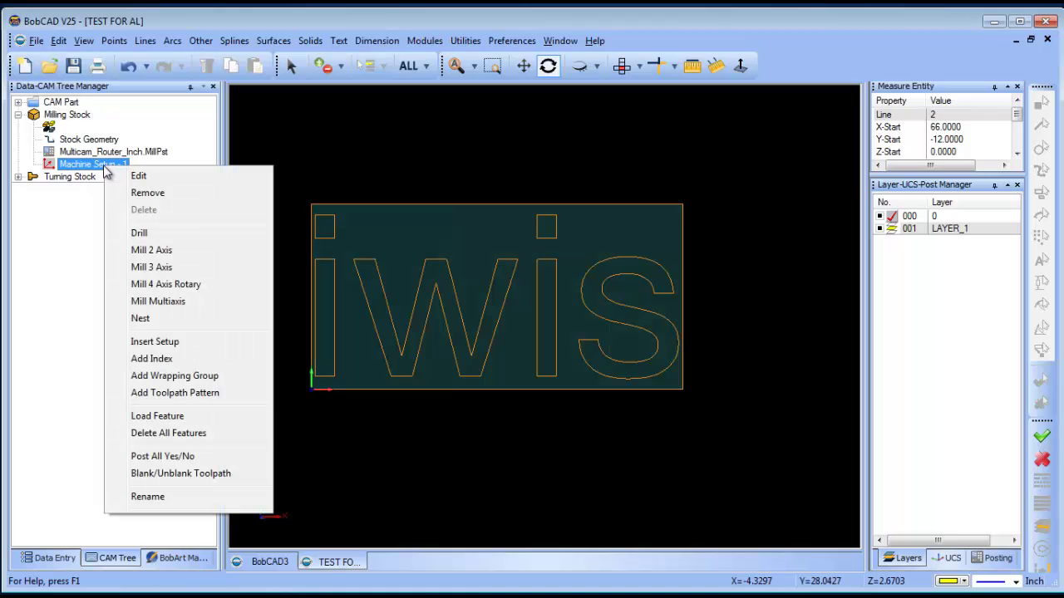
{"action": "left_click", "coordinate": [212, 258]}
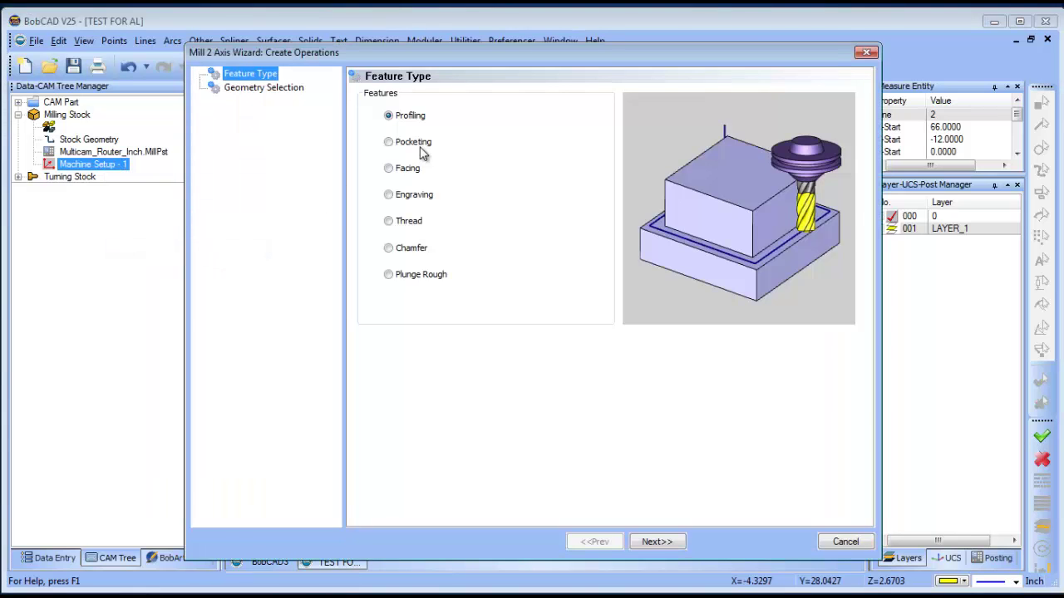
{"action": "left_click", "coordinate": [659, 542]}
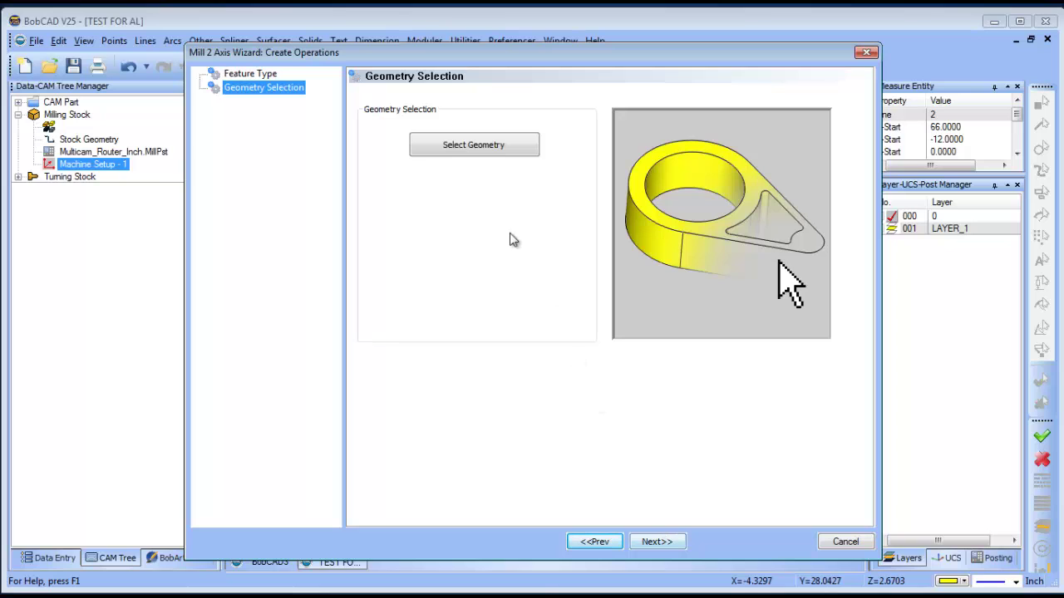
- Pick the i, w, i and s letter outlines as the machining geometry
{"action": "left_click", "coordinate": [470, 154]}
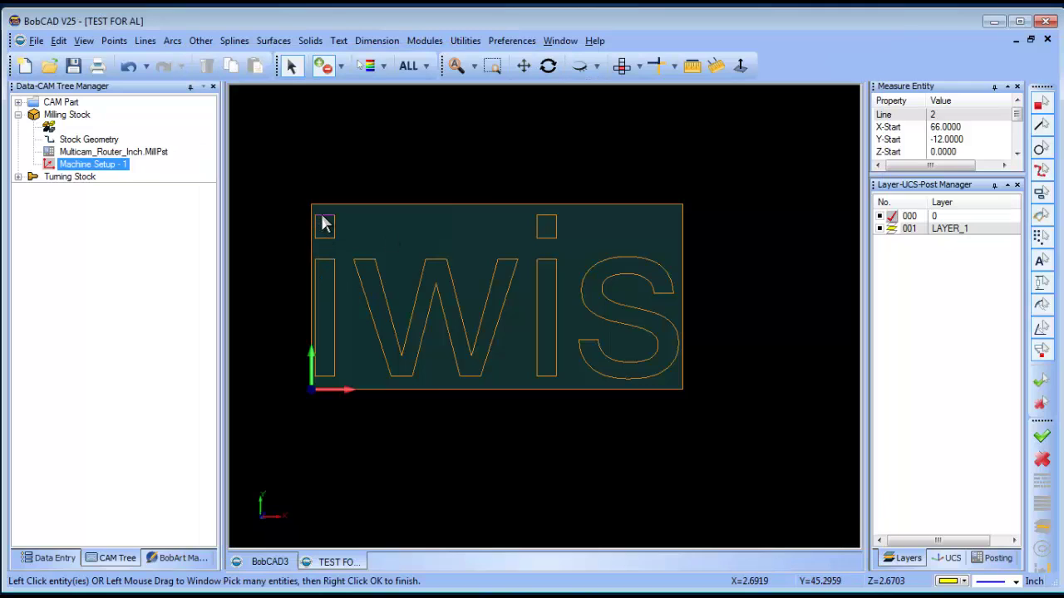
{"action": "left_click", "coordinate": [326, 263]}
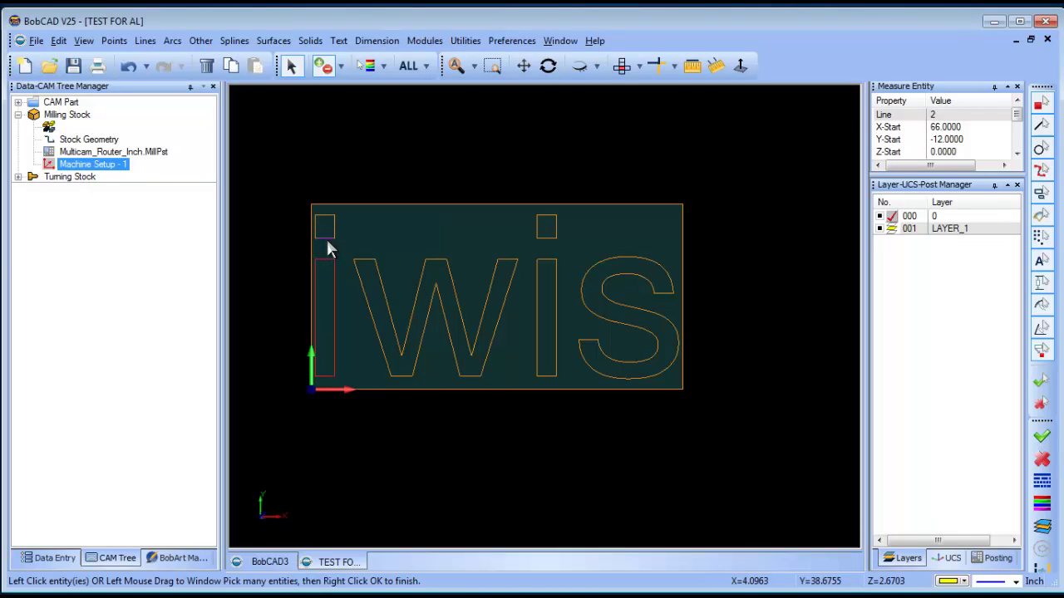
{"action": "left_click", "coordinate": [360, 285]}
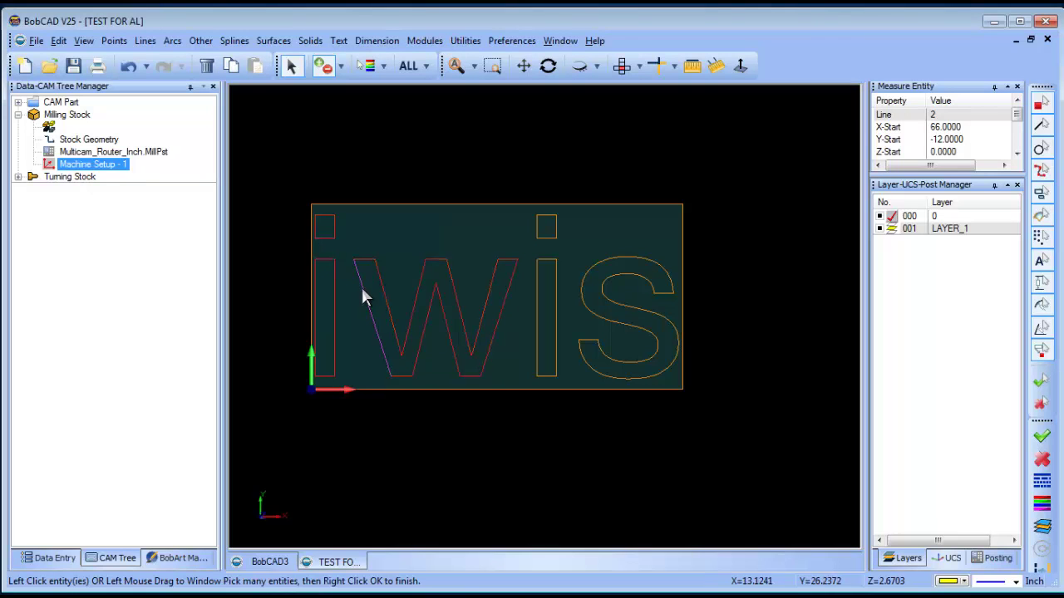
{"action": "left_click", "coordinate": [547, 259]}
{"action": "left_click", "coordinate": [623, 255]}
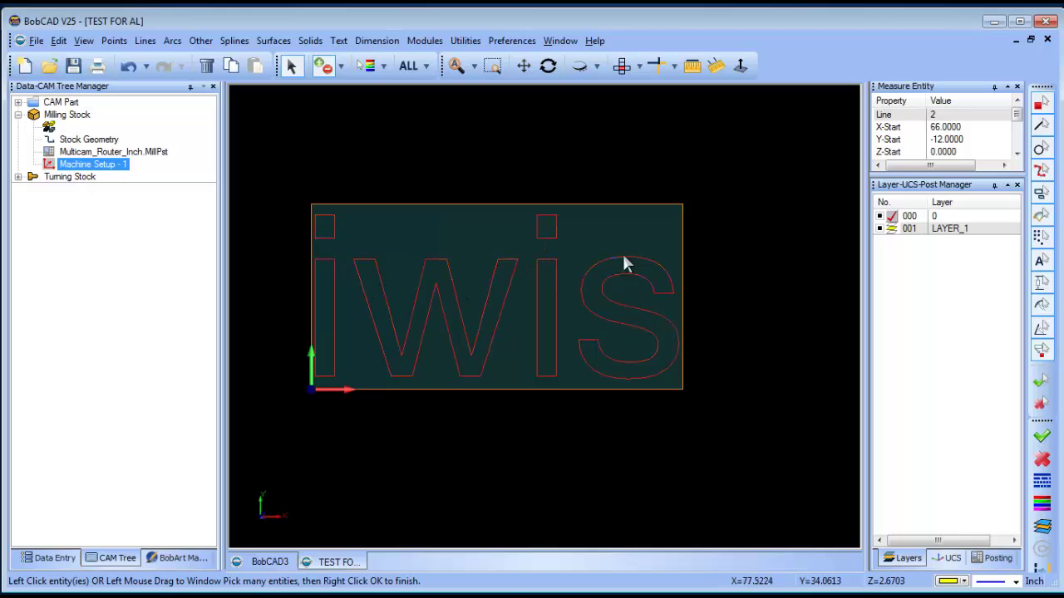
{"action": "right_click", "coordinate": [690, 146]}
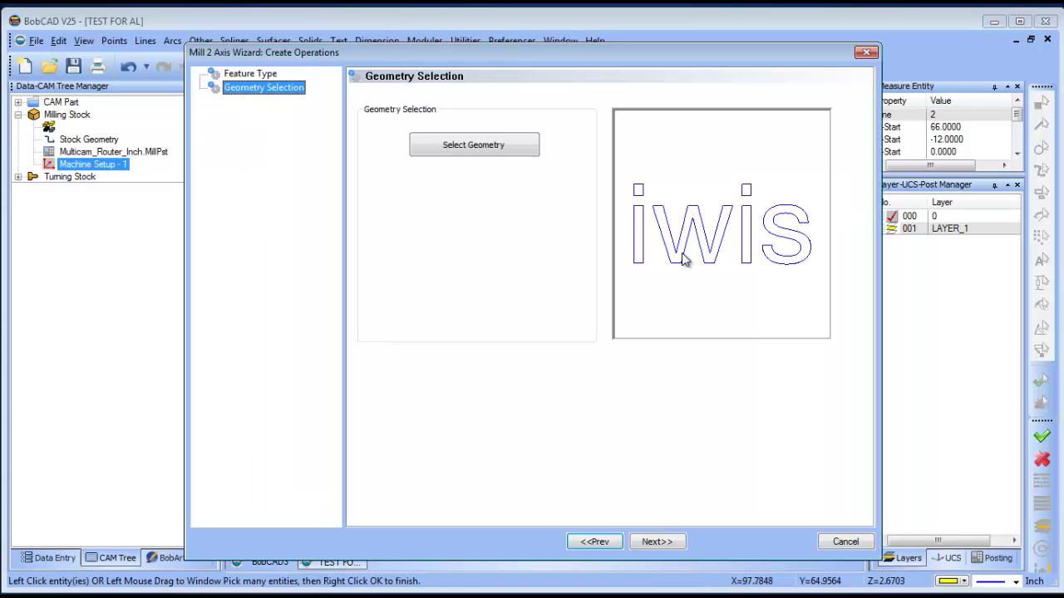
- Set the rough tool diameter to 0.375
{"action": "left_click", "coordinate": [659, 542]}
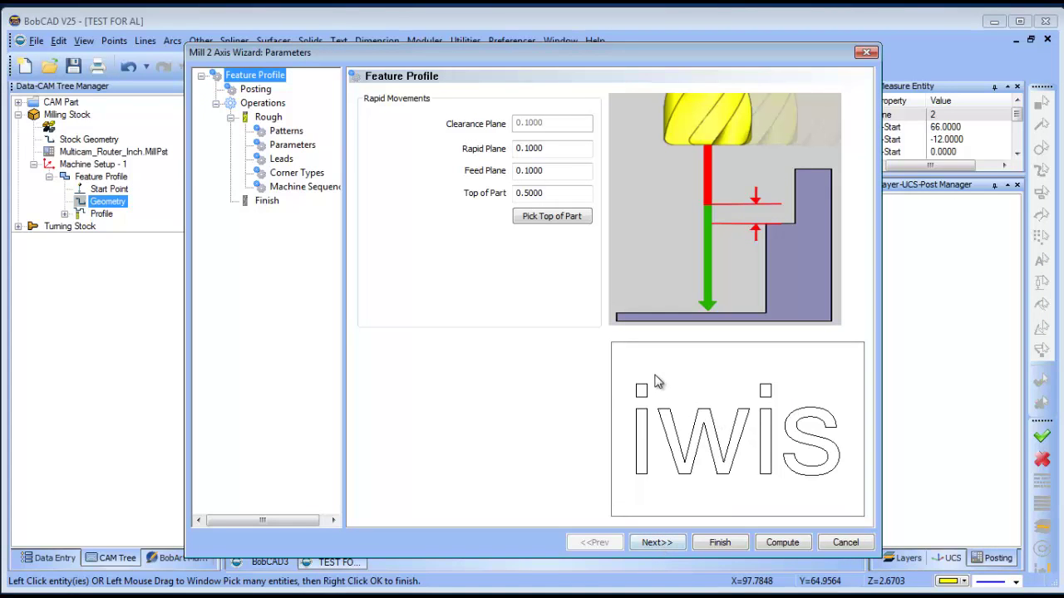
{"action": "left_click", "coordinate": [270, 119]}
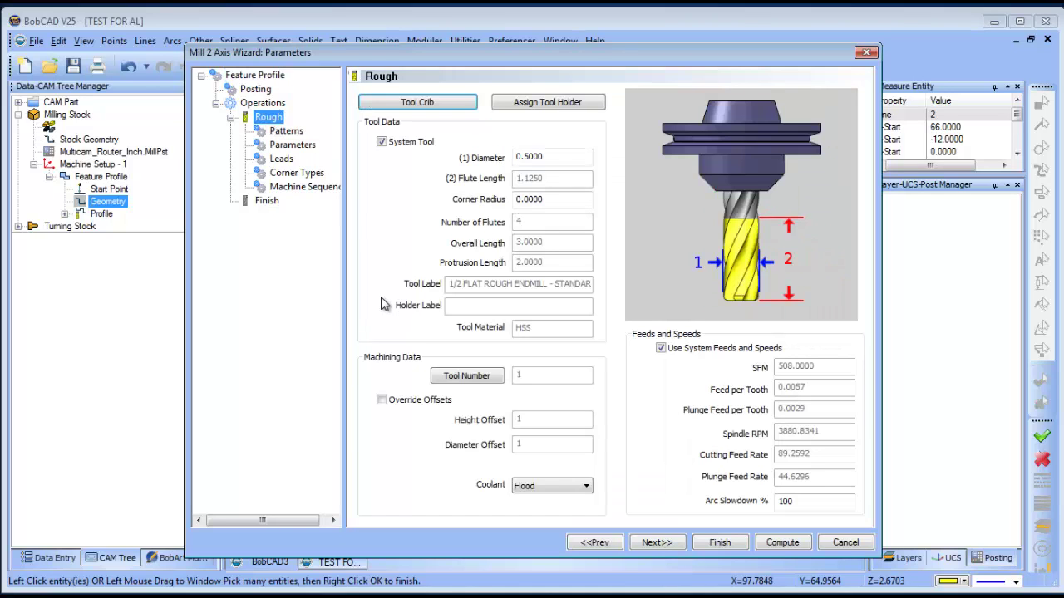
{"action": "left_click", "coordinate": [555, 158]}
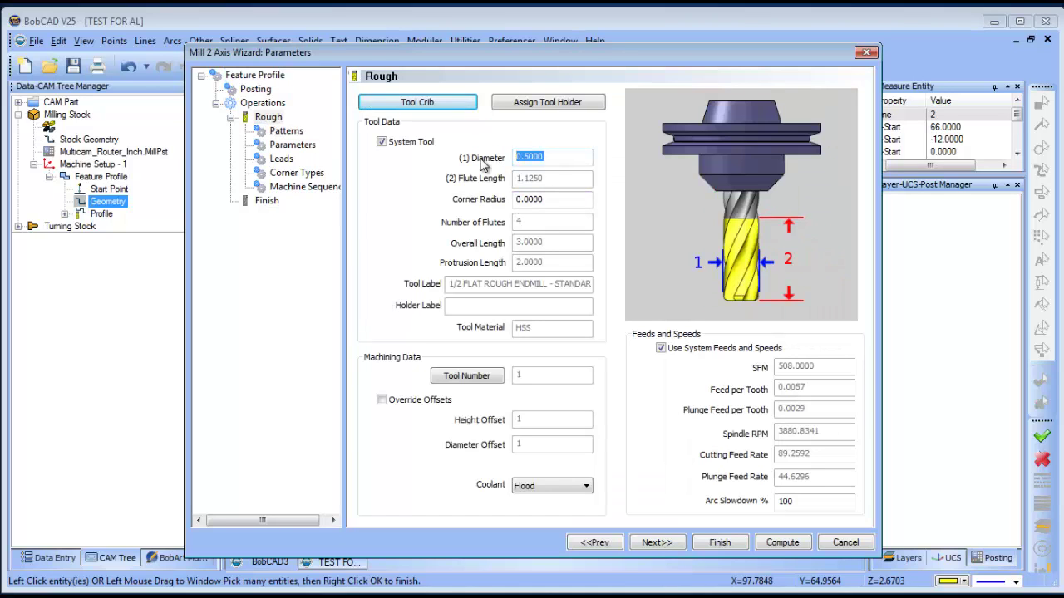
{"action": "type", "text": ".375"}
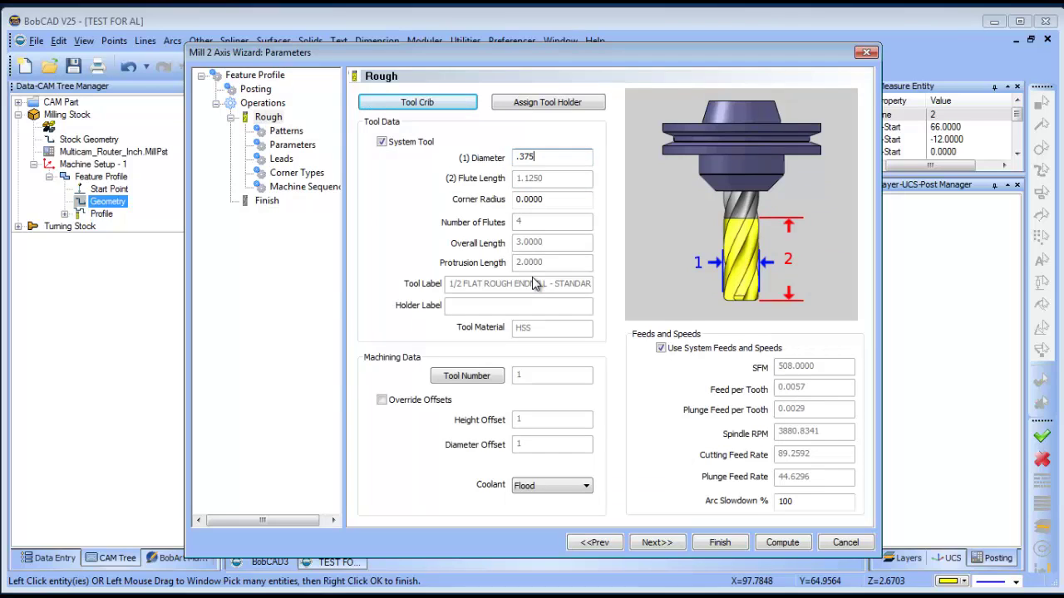
- Turn off system feeds and speeds; set 10000 RPM, cutting feed 1 and plunge feed 0.5
{"action": "left_click", "coordinate": [661, 348]}
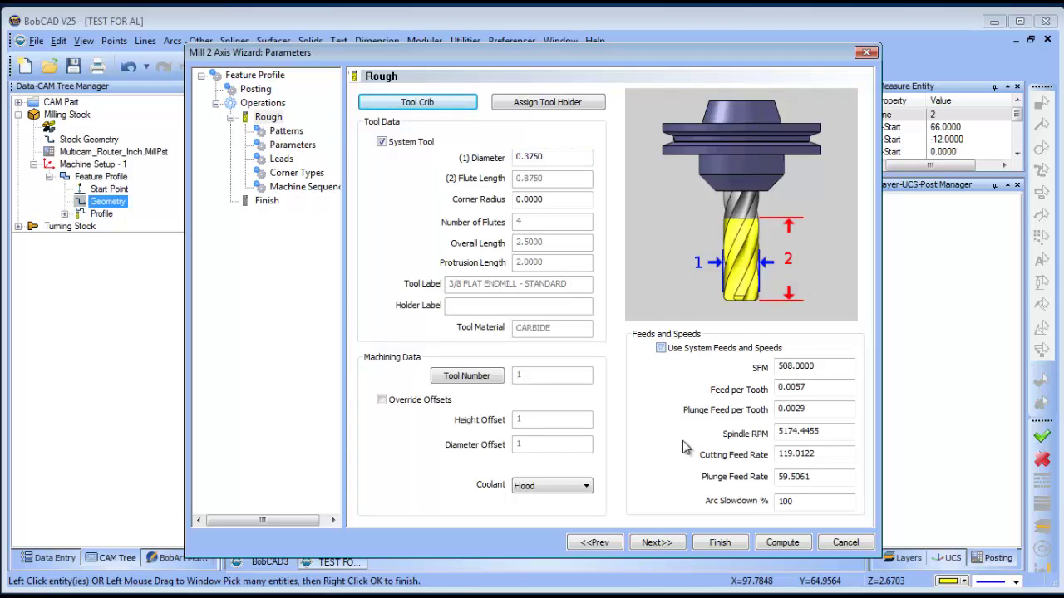
{"action": "left_click", "coordinate": [816, 430]}
{"action": "type", "text": "10000"}
{"action": "key", "text": "Tab"}
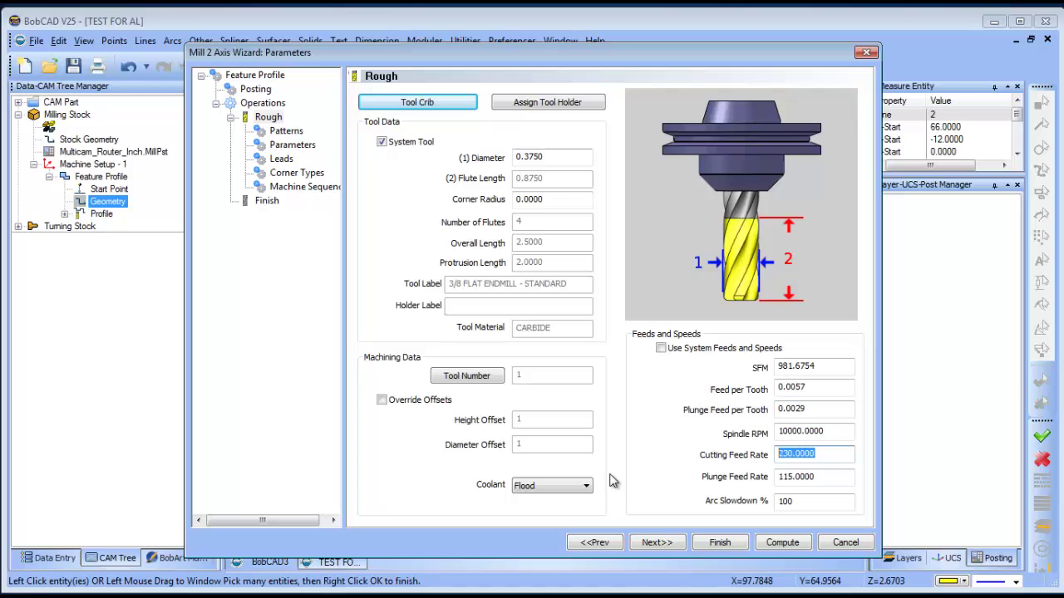
{"action": "type", "text": "1"}
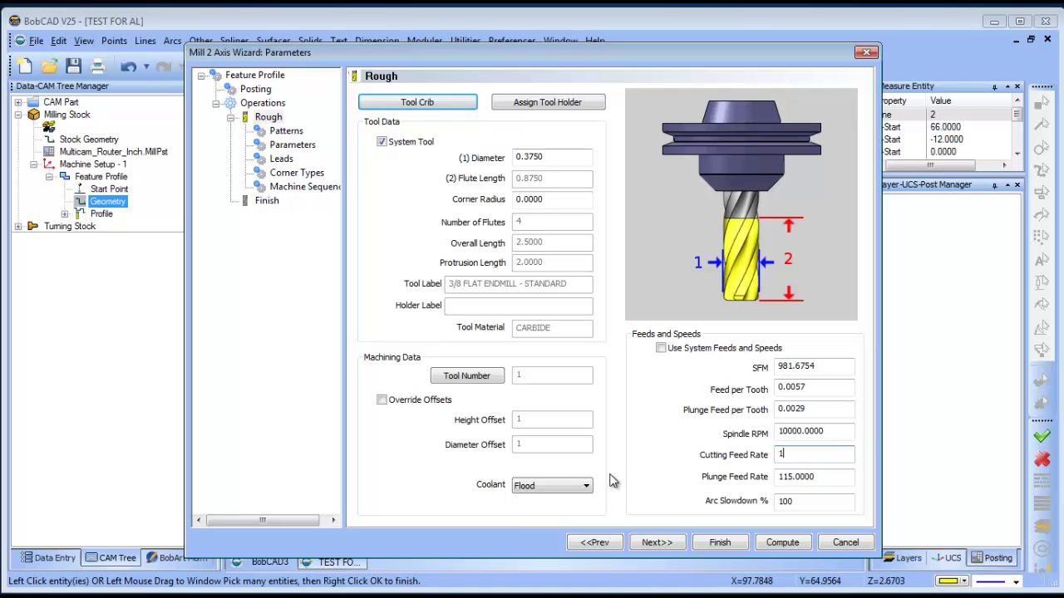
{"action": "left_click", "coordinate": [836, 481]}
{"action": "double_click", "coordinate": [802, 476]}
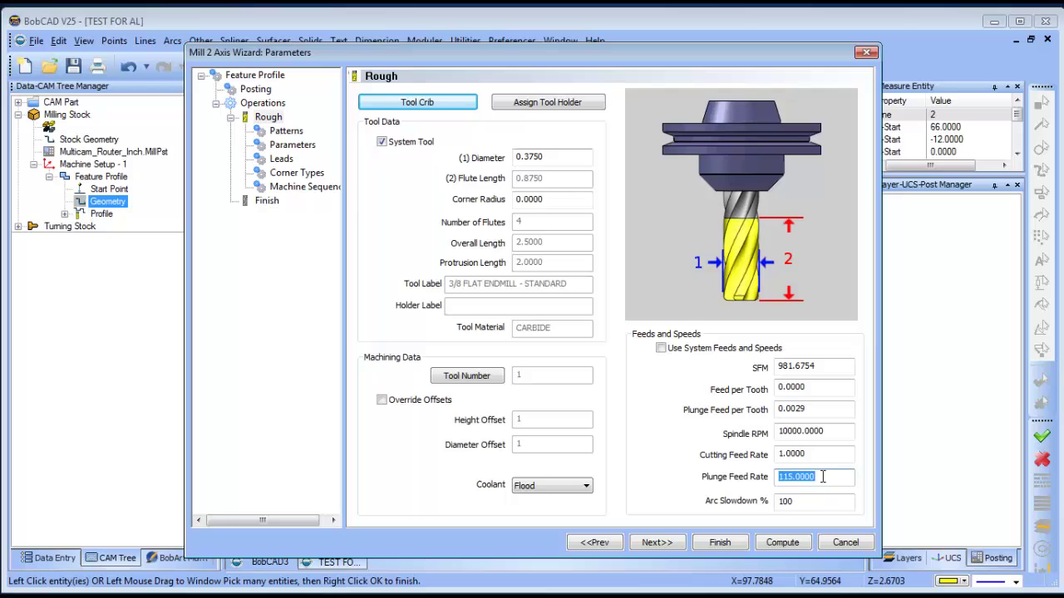
{"action": "type", "text": ".5"}
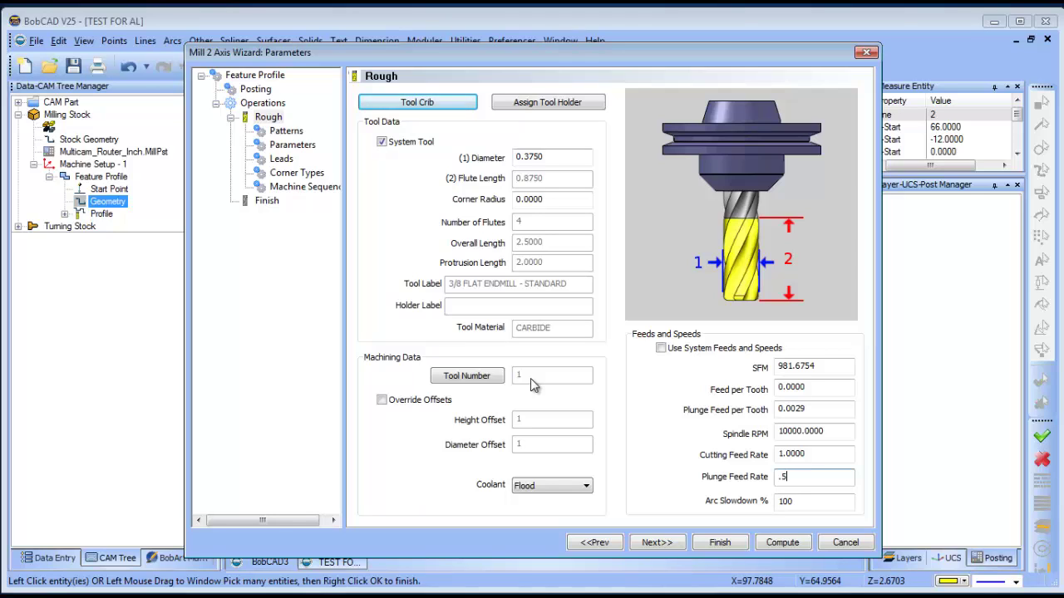
- Set the rough profile to Multiple Steps with Defined Depths and a 0.245 depth of cut
{"action": "left_click", "coordinate": [286, 132]}
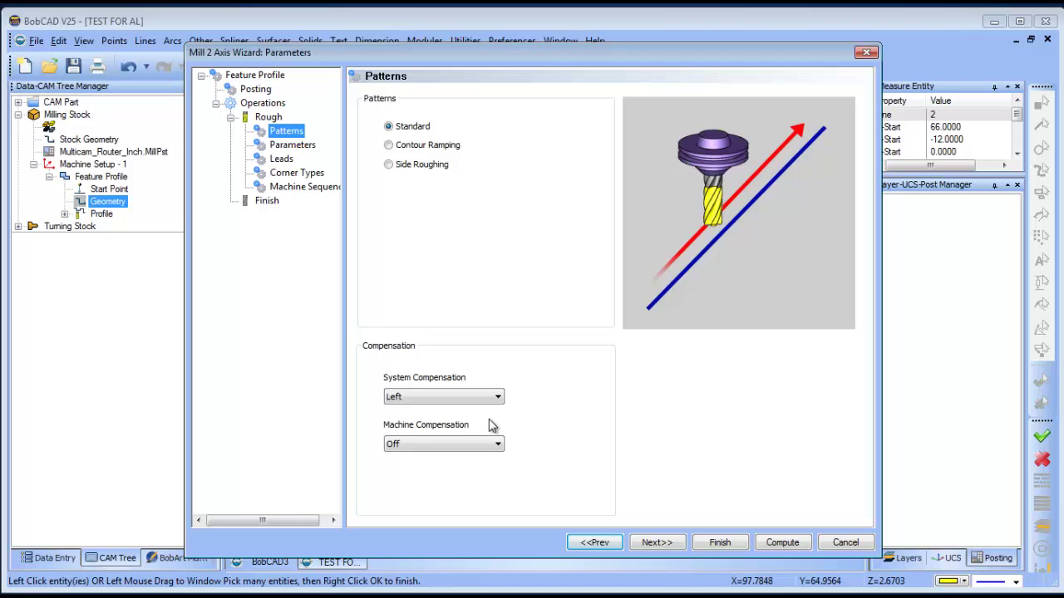
{"action": "left_click", "coordinate": [291, 145]}
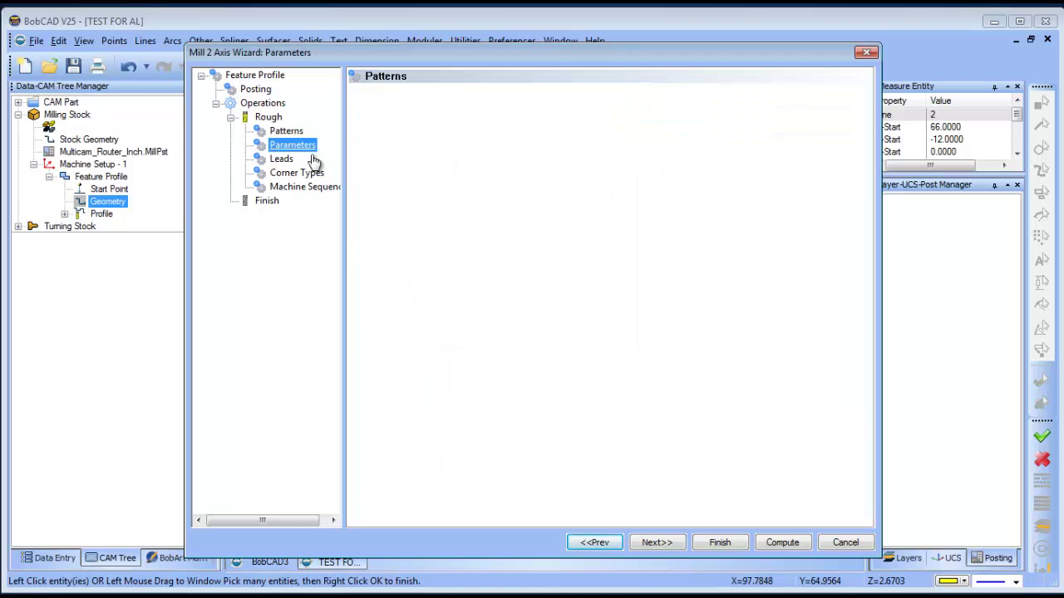
{"action": "left_click", "coordinate": [810, 363]}
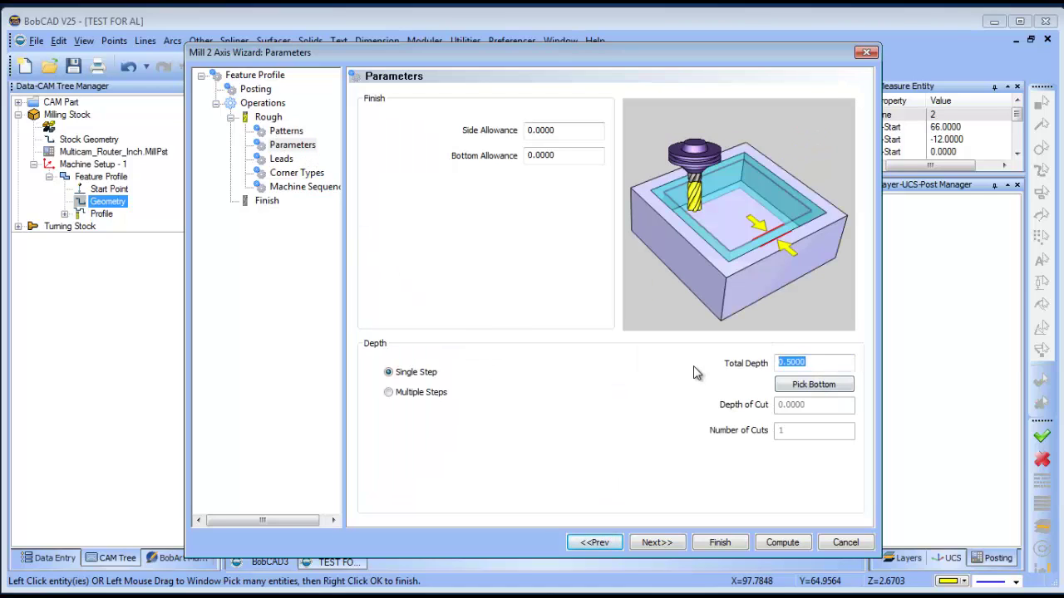
{"action": "left_click", "coordinate": [388, 393]}
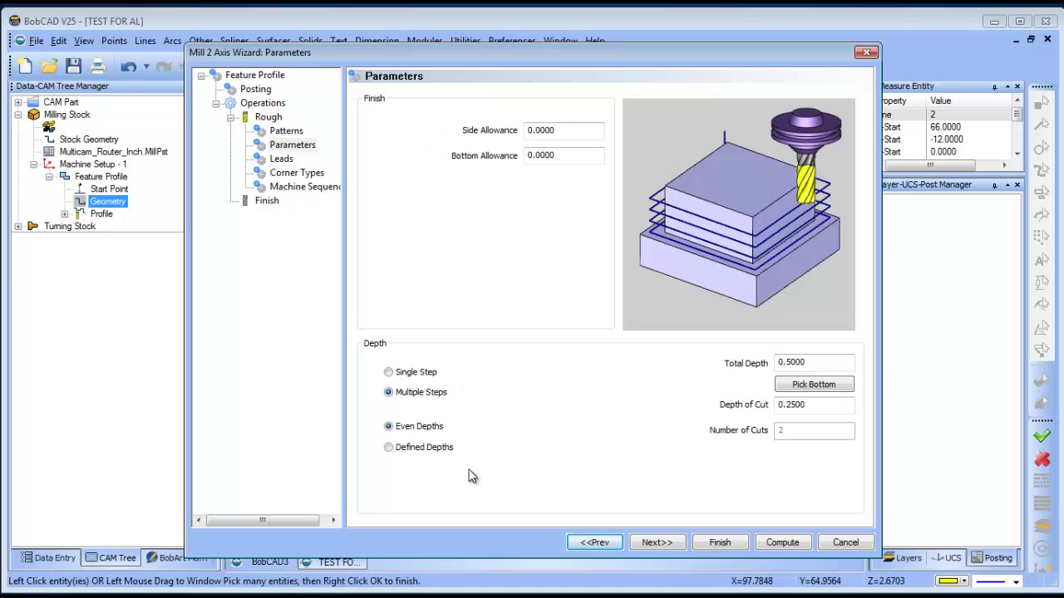
{"action": "left_click", "coordinate": [388, 447]}
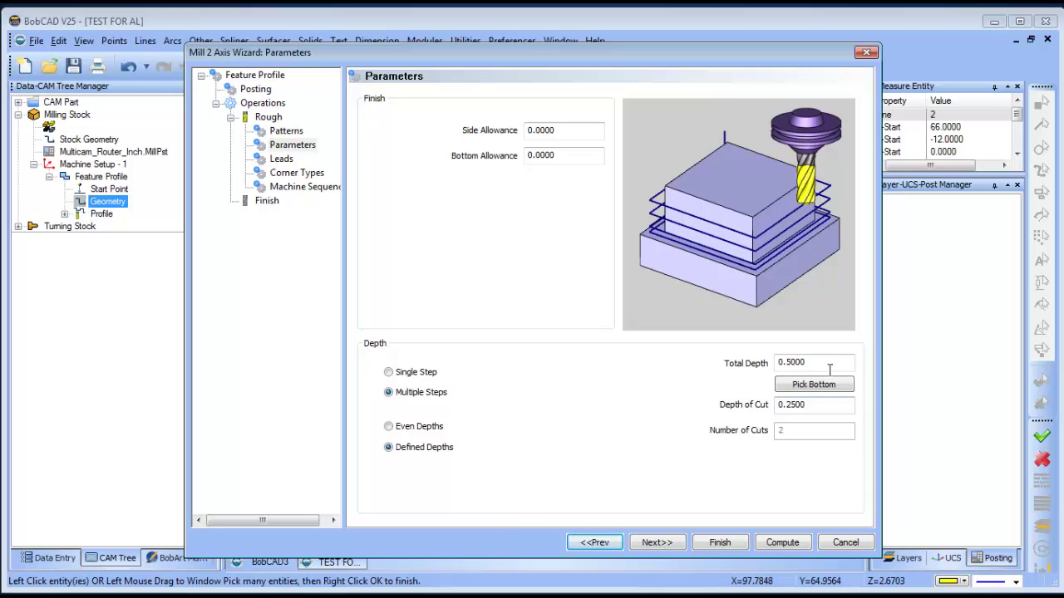
{"action": "double_click", "coordinate": [802, 405]}
{"action": "type", "text": ".245"}
{"action": "left_click", "coordinate": [821, 366]}
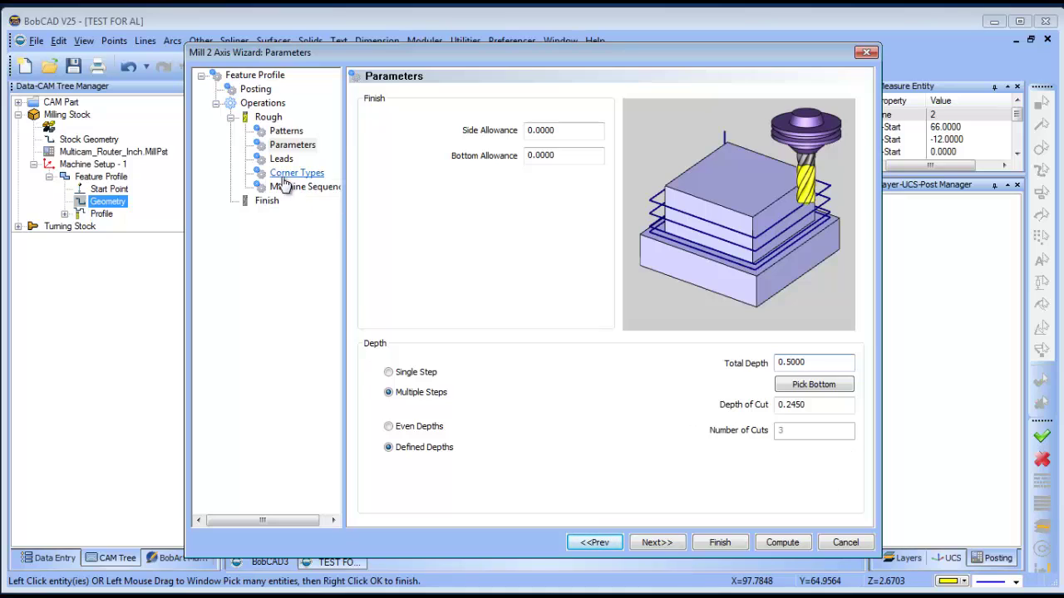
{"action": "left_click", "coordinate": [281, 158]}
- Give the rough profile a circular lead in and matching lead out with 0.25 radius
{"action": "left_click", "coordinate": [387, 438]}
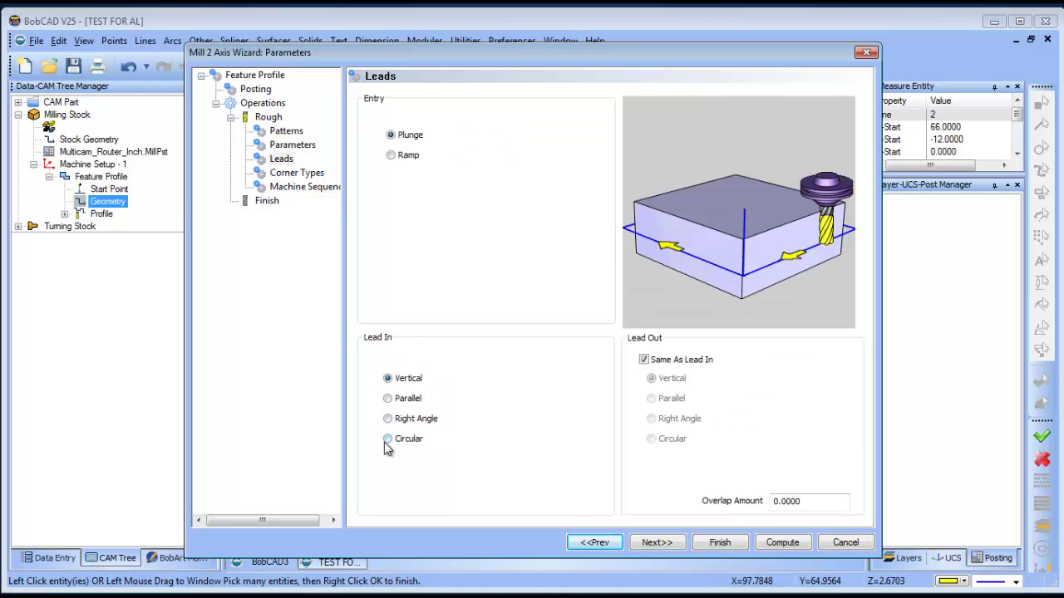
{"action": "left_click_drag", "start_coordinate": [575, 478], "coordinate": [455, 492]}
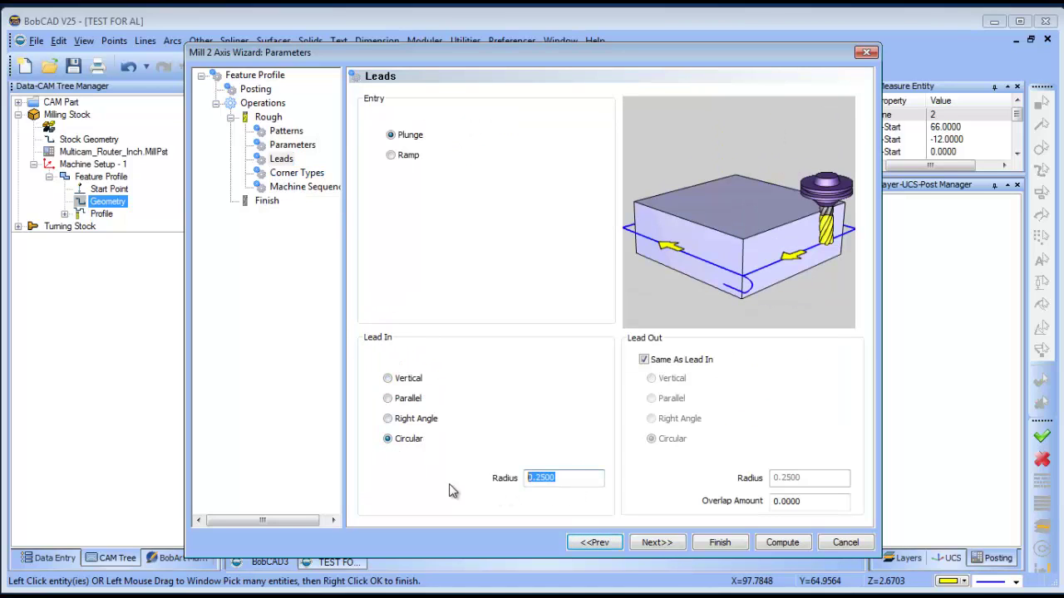
{"action": "left_click", "coordinate": [810, 501]}
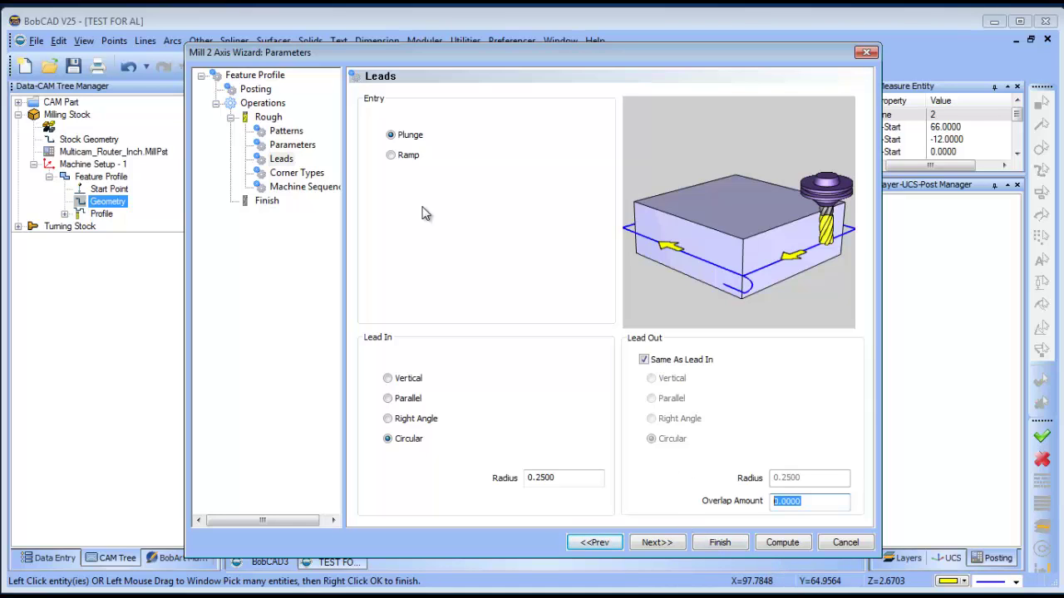
{"action": "left_click", "coordinate": [268, 117]}
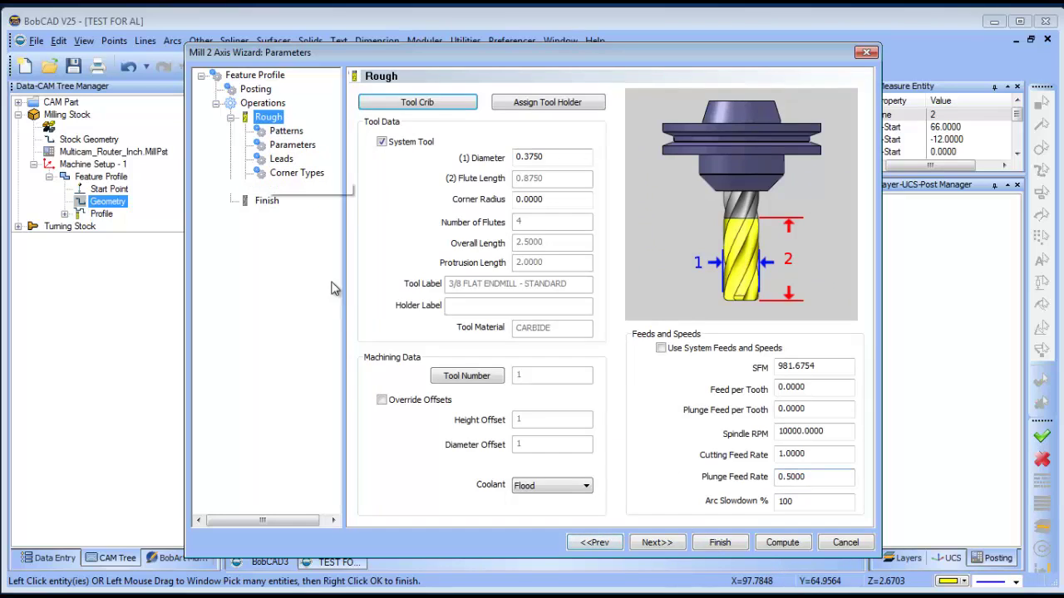
- Review the finish tool page, then finish the Mill 2 Axis wizard
{"action": "left_click", "coordinate": [267, 201]}
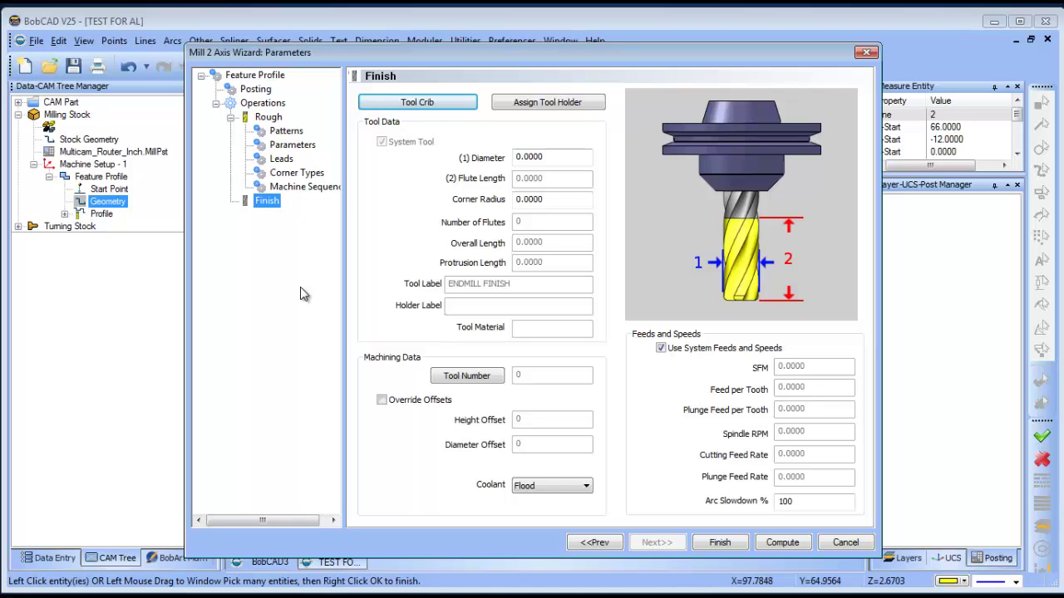
{"action": "left_click", "coordinate": [720, 543]}
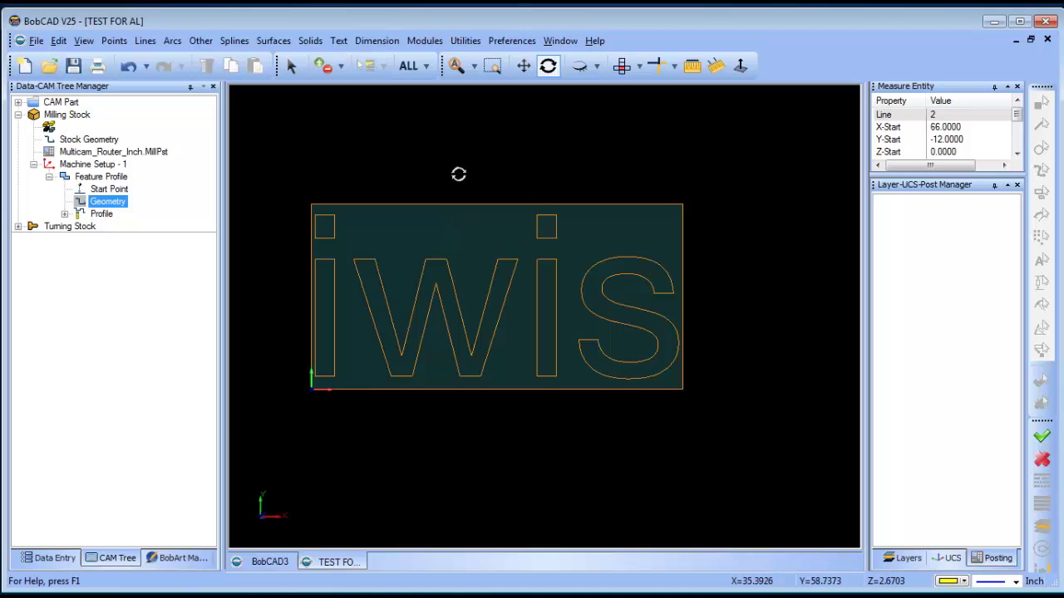
{"action": "scroll", "coordinate": [373, 292], "scroll_direction": "up", "scroll_amount": 2}
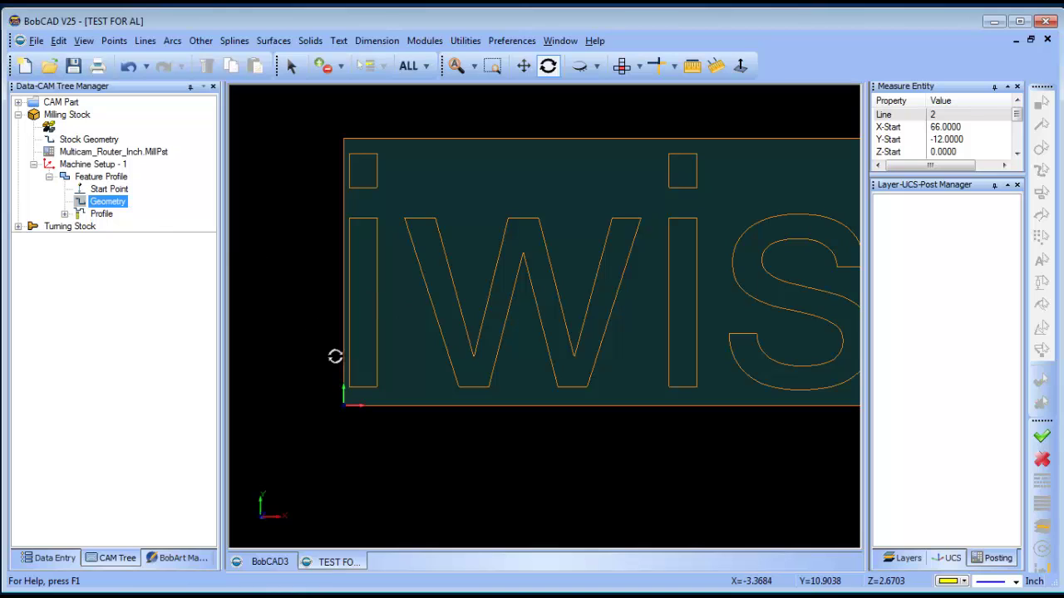
- Reposition the Profile toolpath start point, bringing the i's dot and stock corner into view
{"action": "left_click", "coordinate": [110, 192]}
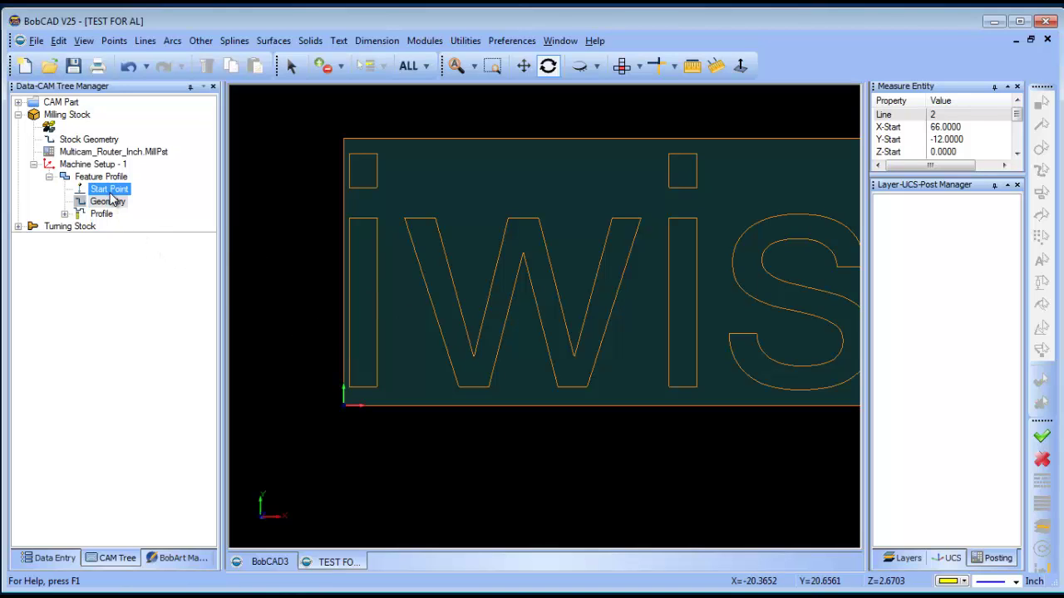
{"action": "right_click", "coordinate": [110, 192]}
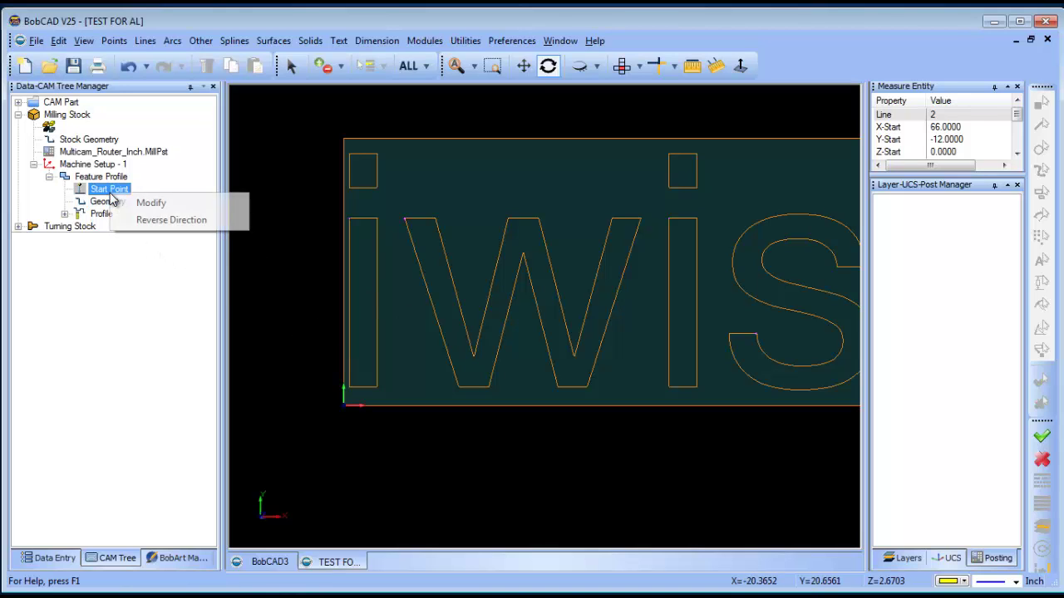
{"action": "left_click", "coordinate": [166, 207]}
{"action": "scroll", "coordinate": [368, 404], "scroll_direction": "up", "scroll_amount": 3}
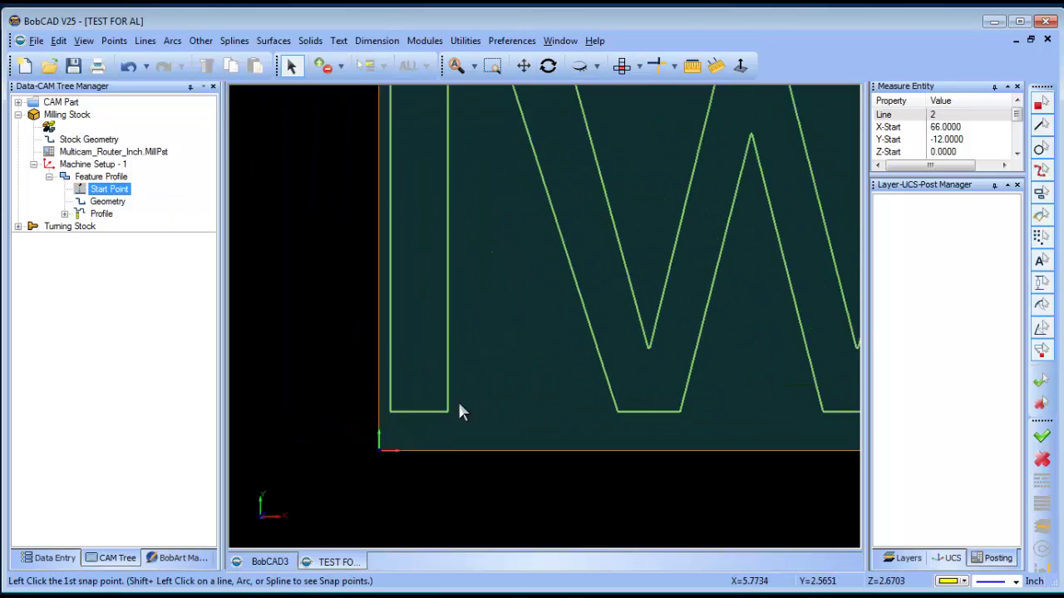
{"action": "scroll", "coordinate": [400, 436], "scroll_direction": "up", "scroll_amount": 5}
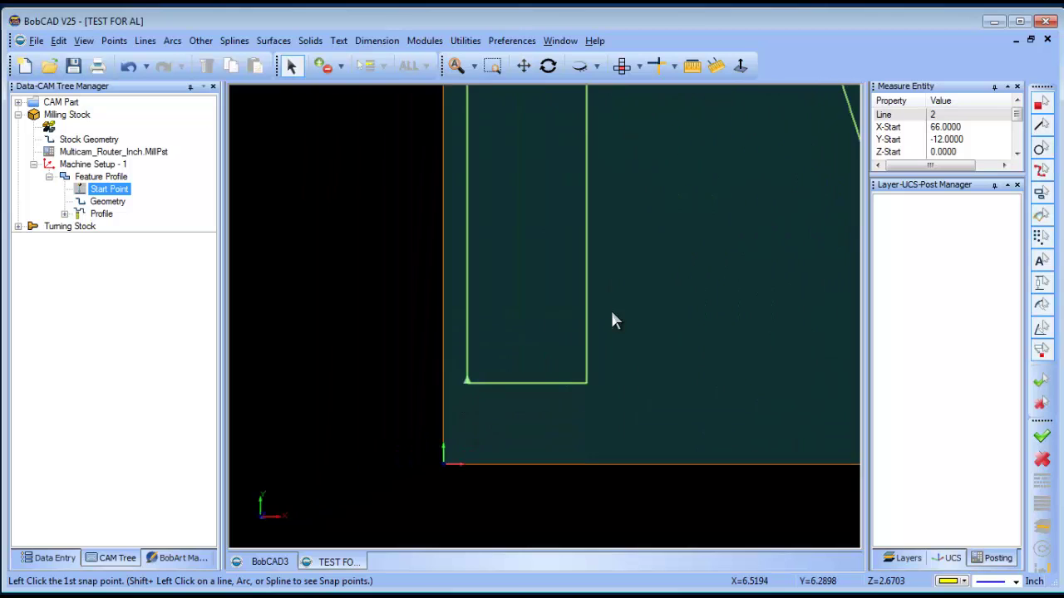
{"action": "scroll", "coordinate": [615, 312], "scroll_direction": "down", "scroll_amount": 3}
{"action": "middle_click_drag", "start_coordinate": [611, 246], "coordinate": [517, 380]}
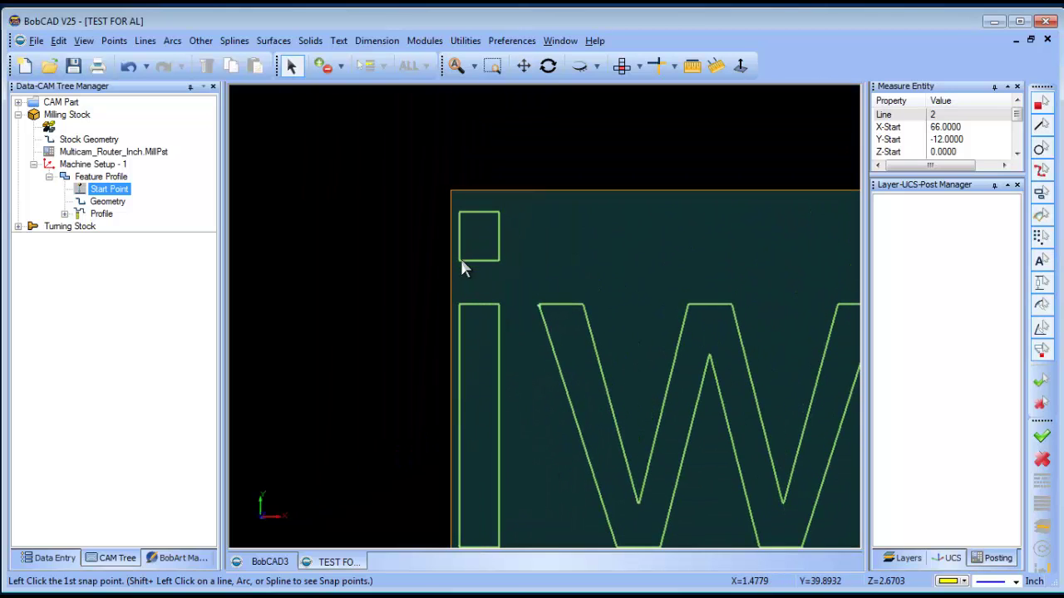
- Inspect the start points along the i, W and remaining letters, then end measuring
{"action": "scroll", "coordinate": [461, 266], "scroll_direction": "up", "scroll_amount": 5}
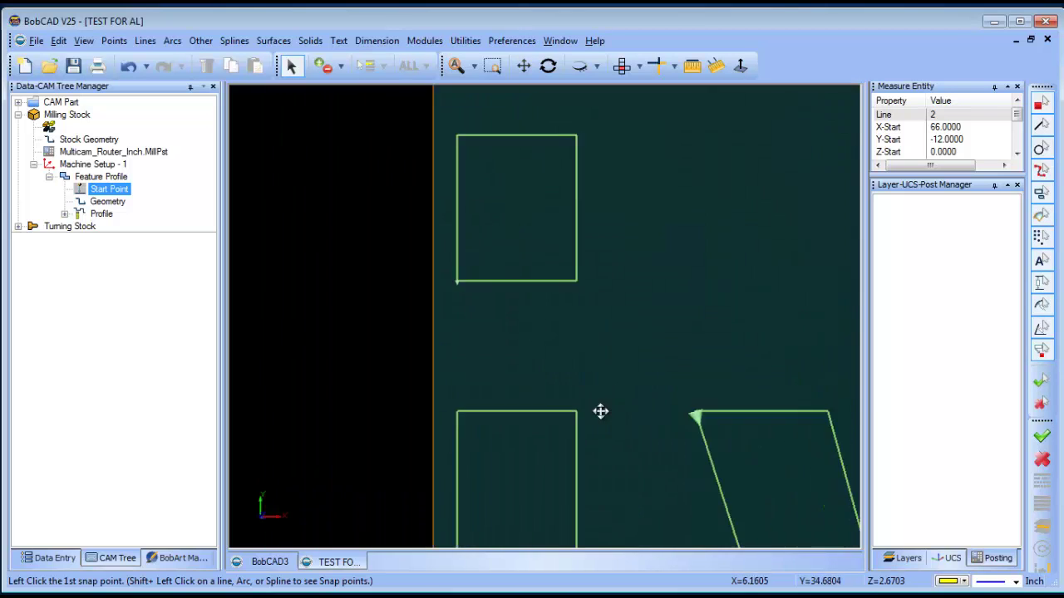
{"action": "scroll", "coordinate": [540, 332], "scroll_direction": "down", "scroll_amount": 2}
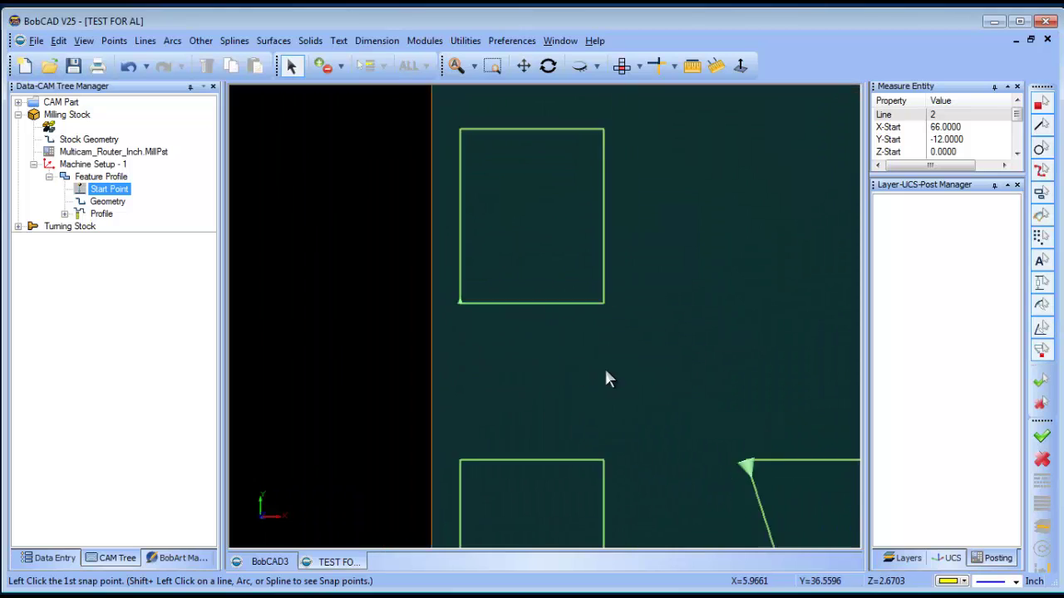
{"action": "mouse_move", "coordinate": [605, 367]}
{"action": "middle_mouse_down"}
{"action": "mouse_move", "coordinate": [648, 363]}
{"action": "mouse_move", "coordinate": [579, 378]}
{"action": "middle_mouse_up"}
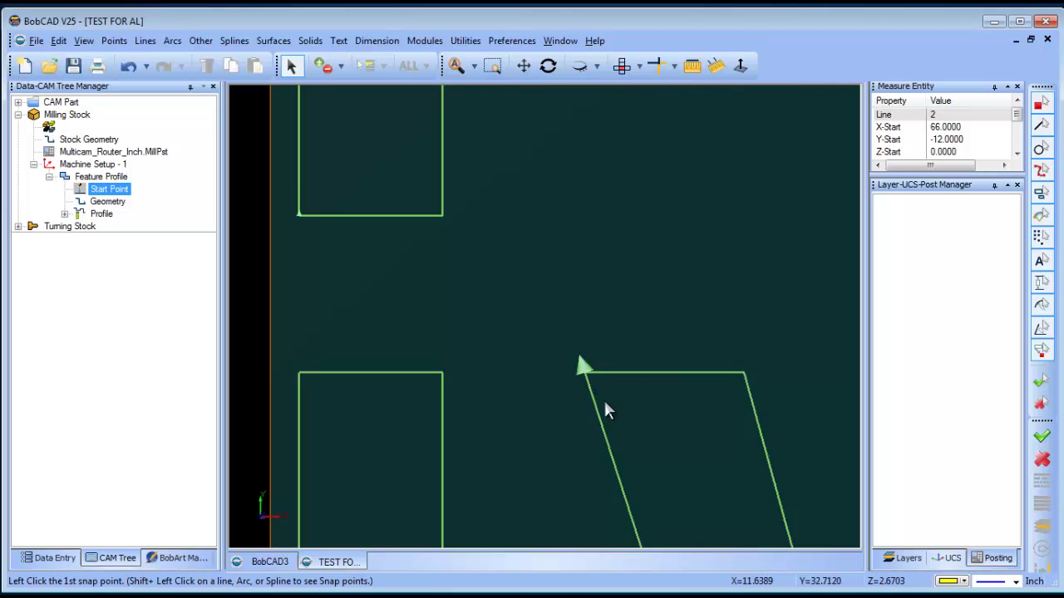
{"action": "scroll", "coordinate": [607, 403], "scroll_direction": "down", "scroll_amount": 4}
{"action": "middle_click_drag", "start_coordinate": [677, 399], "coordinate": [513, 397]}
{"action": "scroll", "coordinate": [537, 380], "scroll_direction": "up", "scroll_amount": 6}
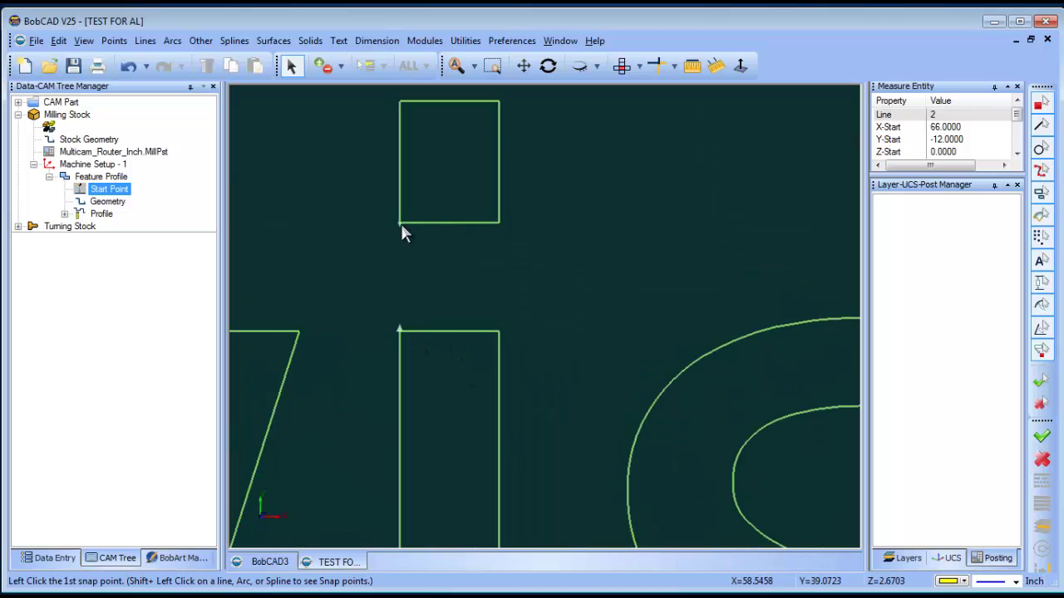
{"action": "scroll", "coordinate": [582, 299], "scroll_direction": "down", "scroll_amount": 3}
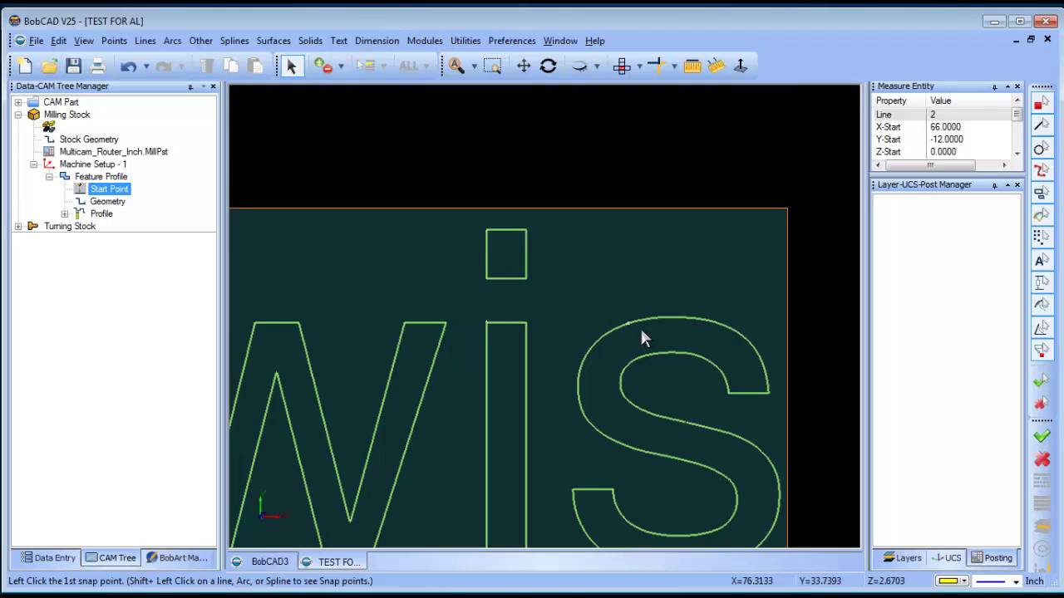
{"action": "scroll", "coordinate": [638, 338], "scroll_direction": "up", "scroll_amount": 4}
{"action": "scroll", "coordinate": [586, 309], "scroll_direction": "down", "scroll_amount": 3}
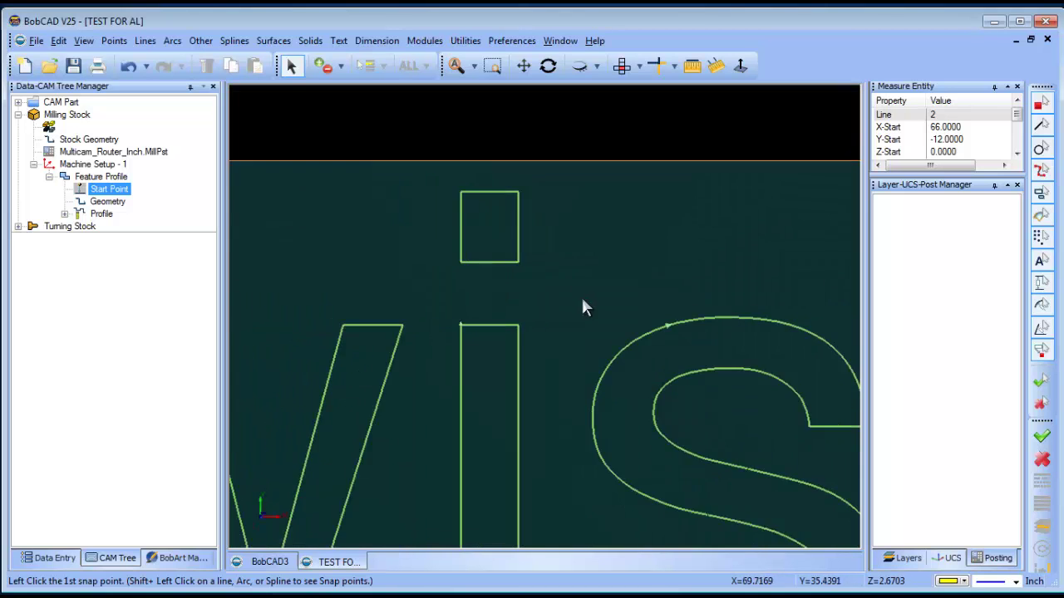
{"action": "scroll", "coordinate": [574, 301], "scroll_direction": "down", "scroll_amount": 4}
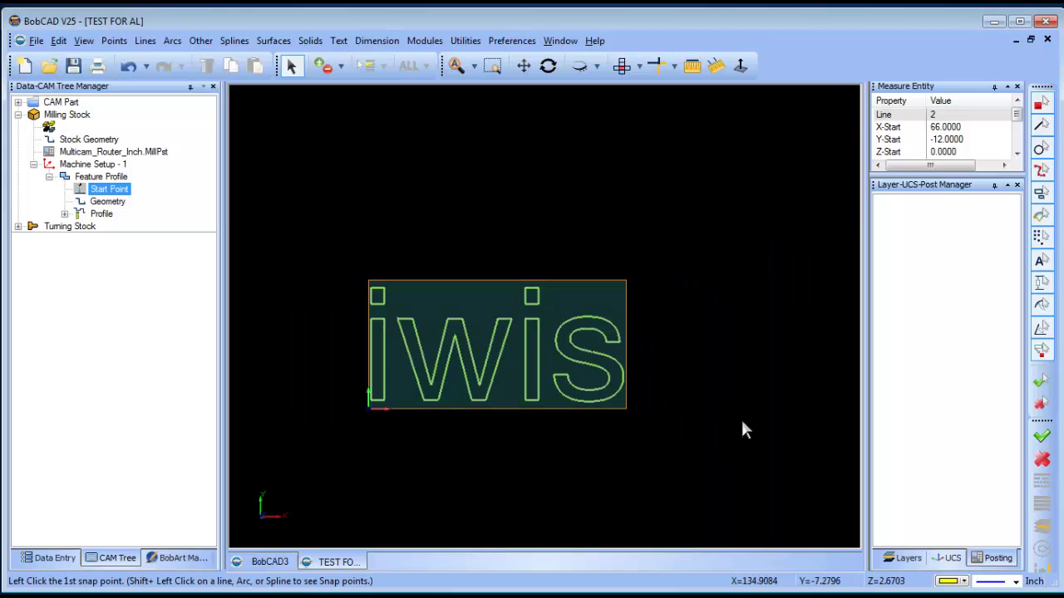
{"action": "key", "text": "Escape"}
- Compute the Profile operation's toolpath and tilt the view to see the plate at an angle
{"action": "left_click", "coordinate": [100, 216]}
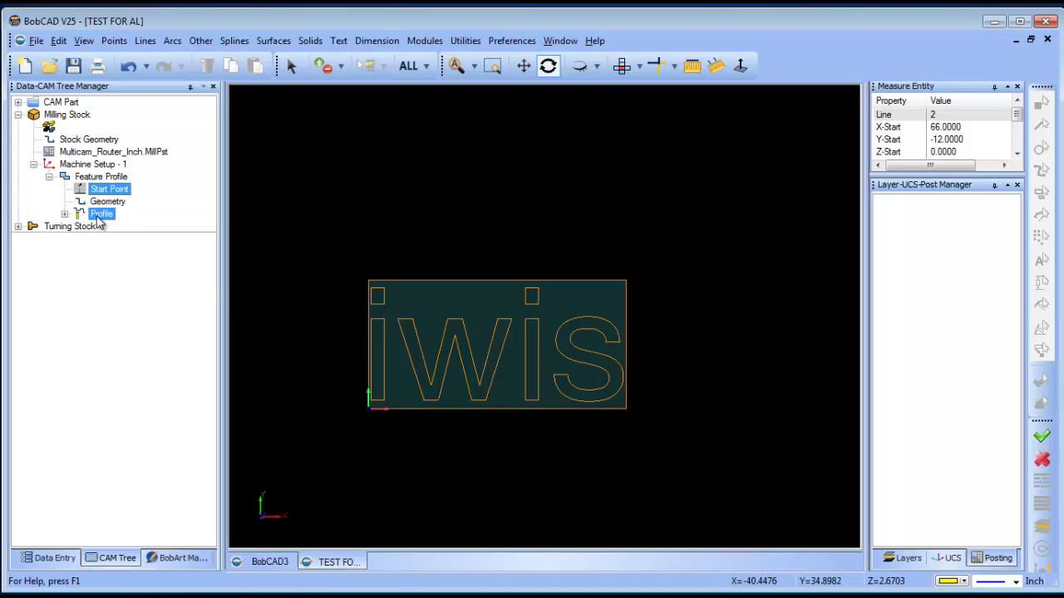
{"action": "right_click", "coordinate": [100, 217]}
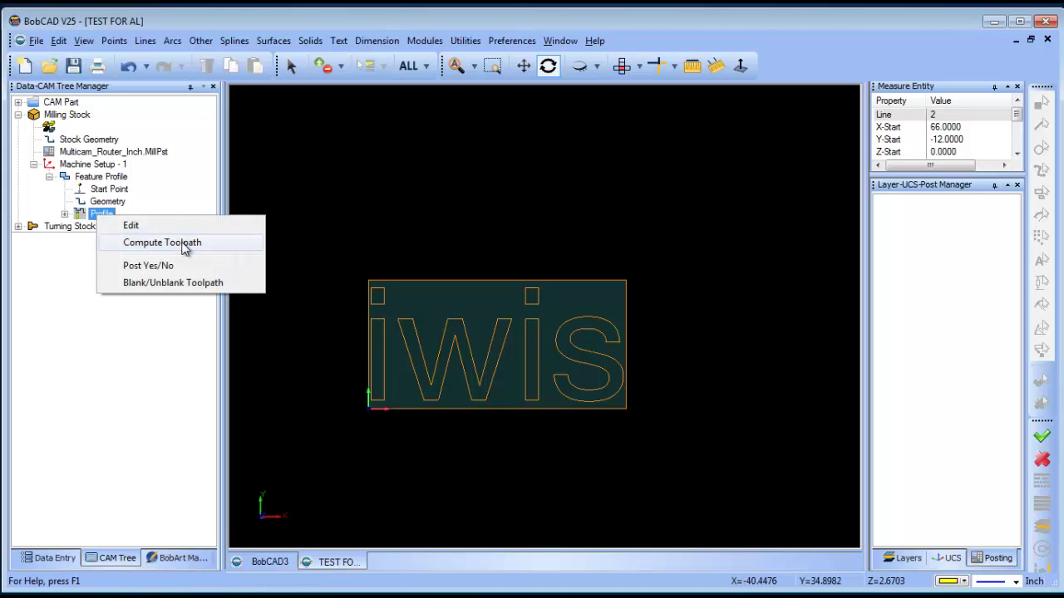
{"action": "left_click", "coordinate": [162, 243]}
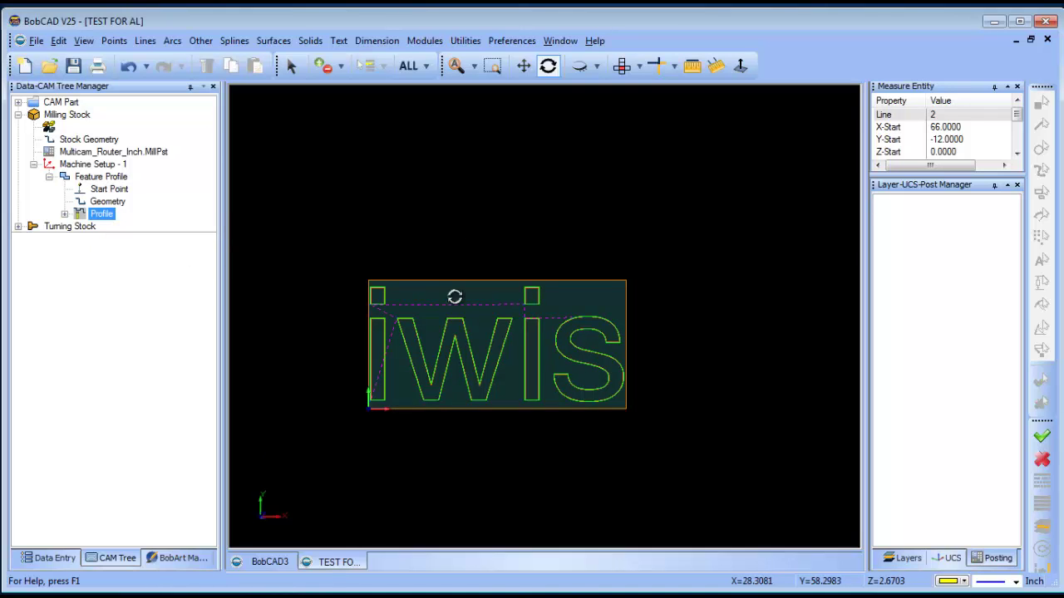
{"action": "scroll", "coordinate": [454, 295], "scroll_direction": "up", "scroll_amount": 3}
{"action": "left_click_drag", "start_coordinate": [468, 351], "coordinate": [540, 371]}
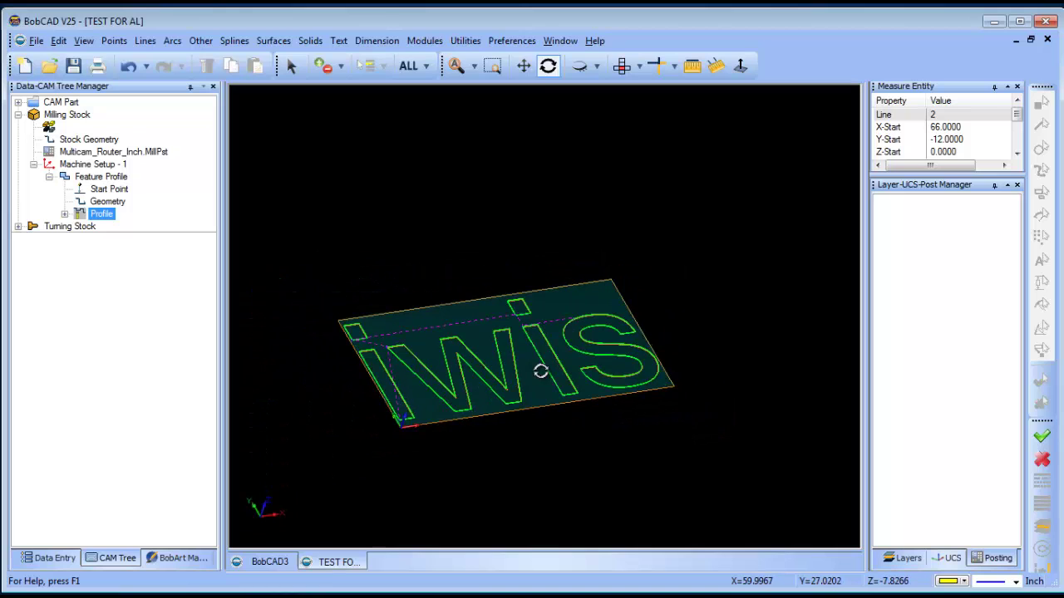
{"action": "left_click", "coordinate": [424, 40]}
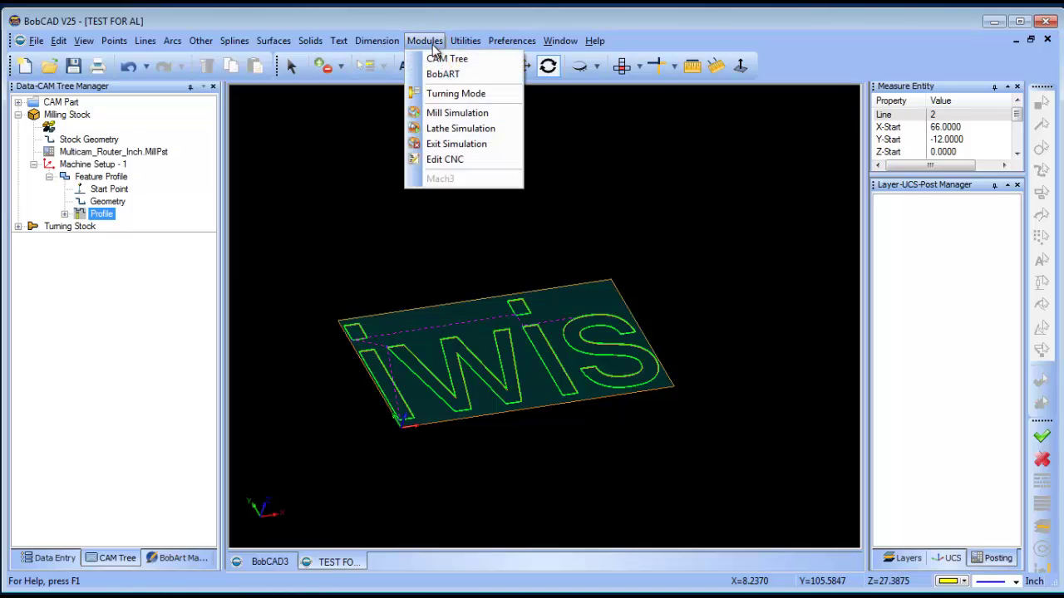
- Start the Mill Simulation with Workpiece Focus, showing only the workpiece
{"action": "left_click", "coordinate": [491, 116]}
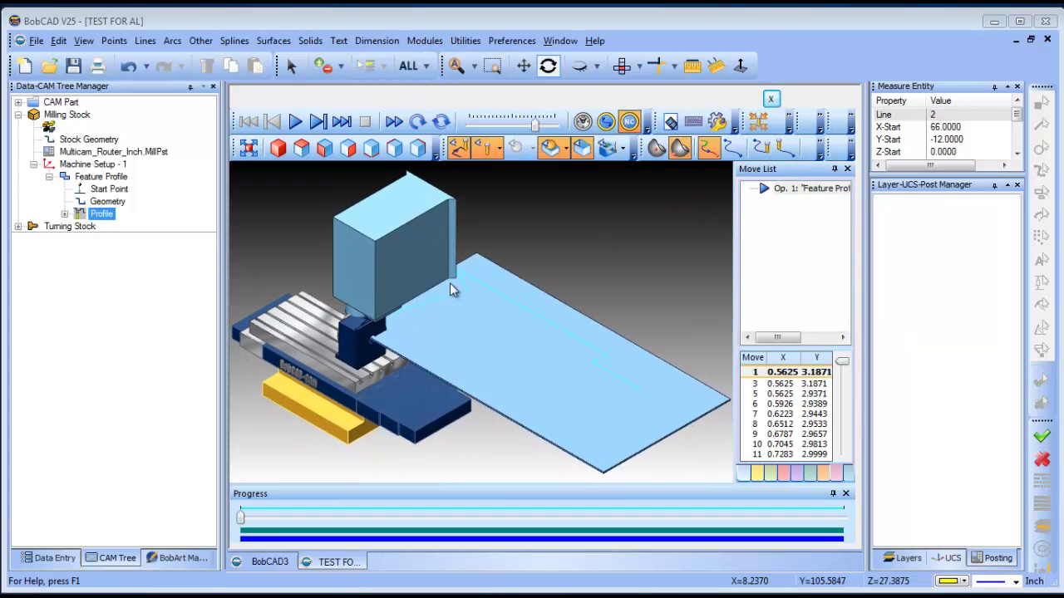
{"action": "left_click", "coordinate": [788, 126]}
{"action": "left_click", "coordinate": [770, 145]}
{"action": "left_click", "coordinate": [788, 127]}
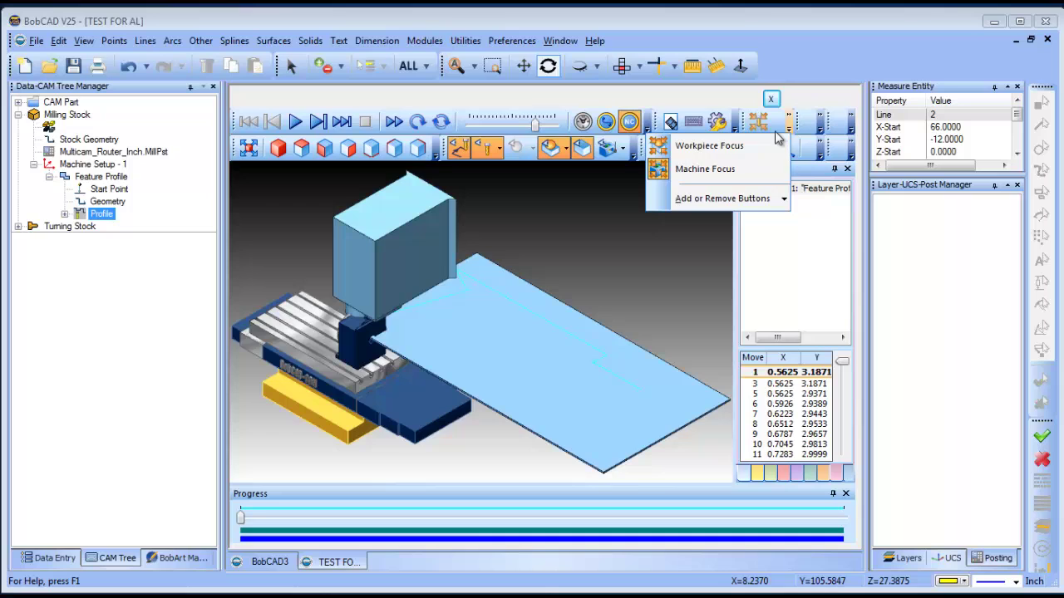
{"action": "left_click", "coordinate": [726, 149]}
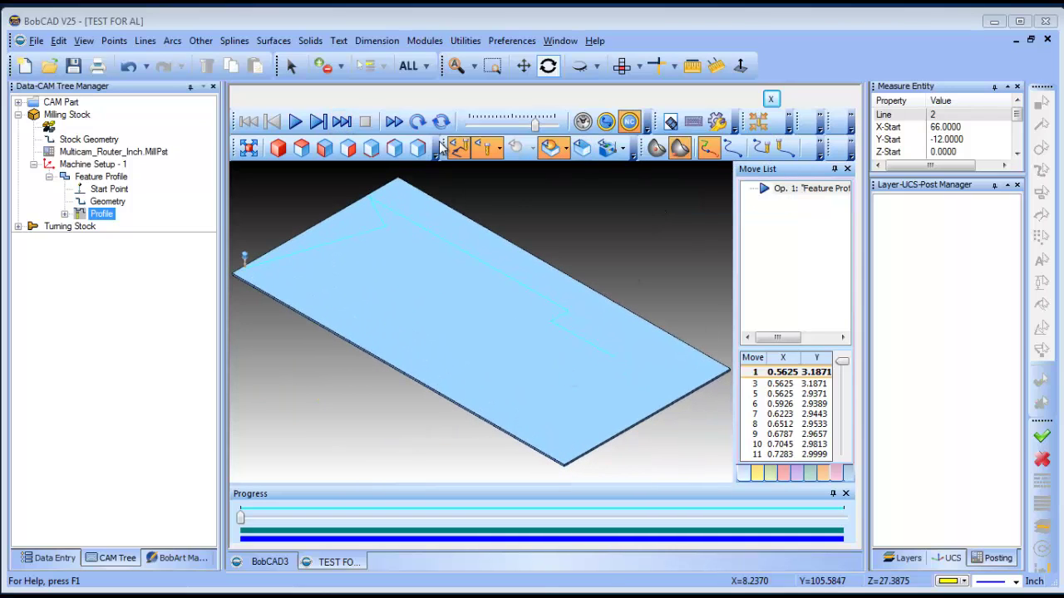
- Play the cutting simulation, rotate the plate to inspect the letters, then exit
{"action": "left_click", "coordinate": [295, 121]}
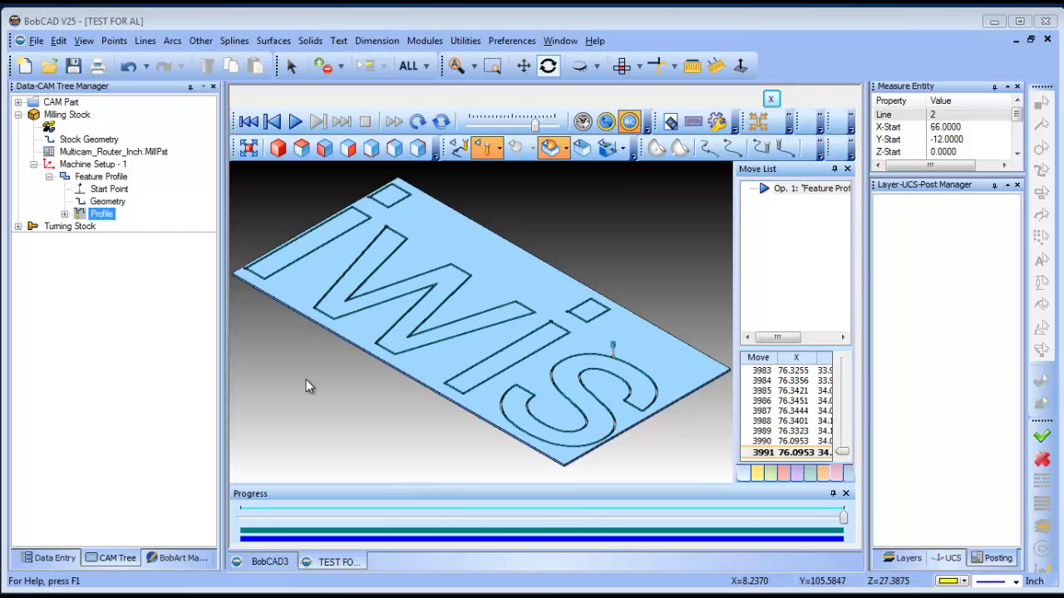
{"action": "mouse_move", "coordinate": [306, 379]}
{"action": "middle_mouse_down"}
{"action": "mouse_move", "coordinate": [432, 349]}
{"action": "mouse_move", "coordinate": [427, 363]}
{"action": "mouse_move", "coordinate": [438, 343]}
{"action": "middle_mouse_up"}
{"action": "scroll", "coordinate": [453, 325], "scroll_direction": "down", "scroll_amount": 5}
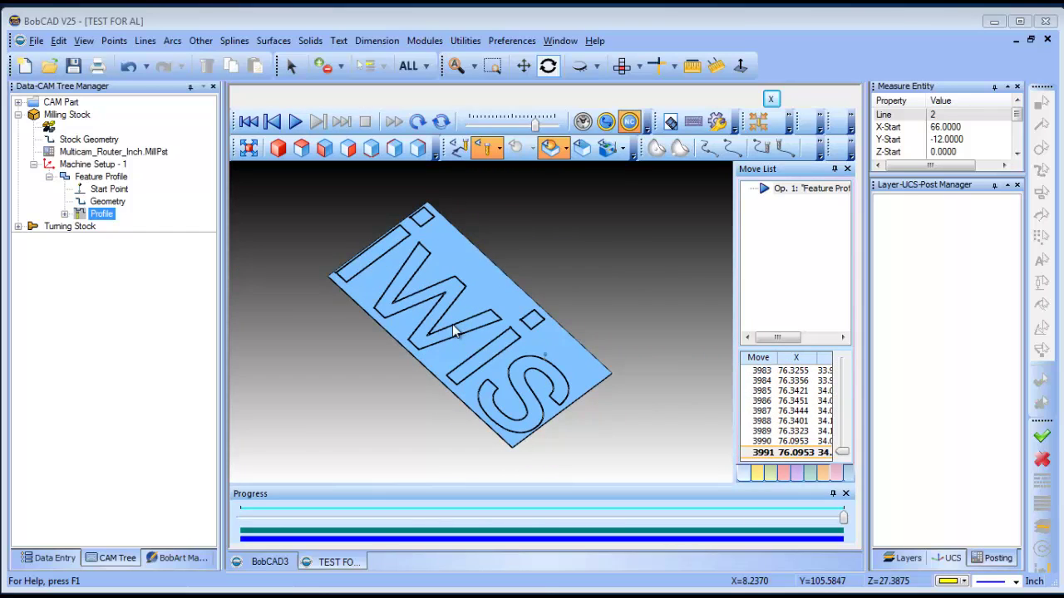
{"action": "left_click", "coordinate": [770, 98]}
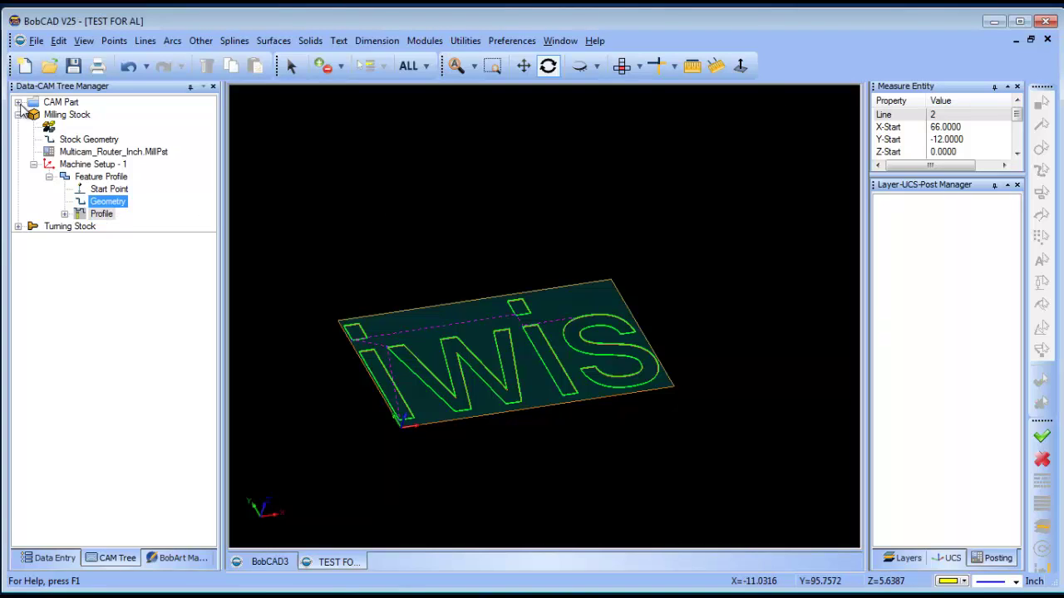
- Post the toolpath to NC code from the CAM Part's Milling Tools entry
{"action": "left_click", "coordinate": [18, 102]}
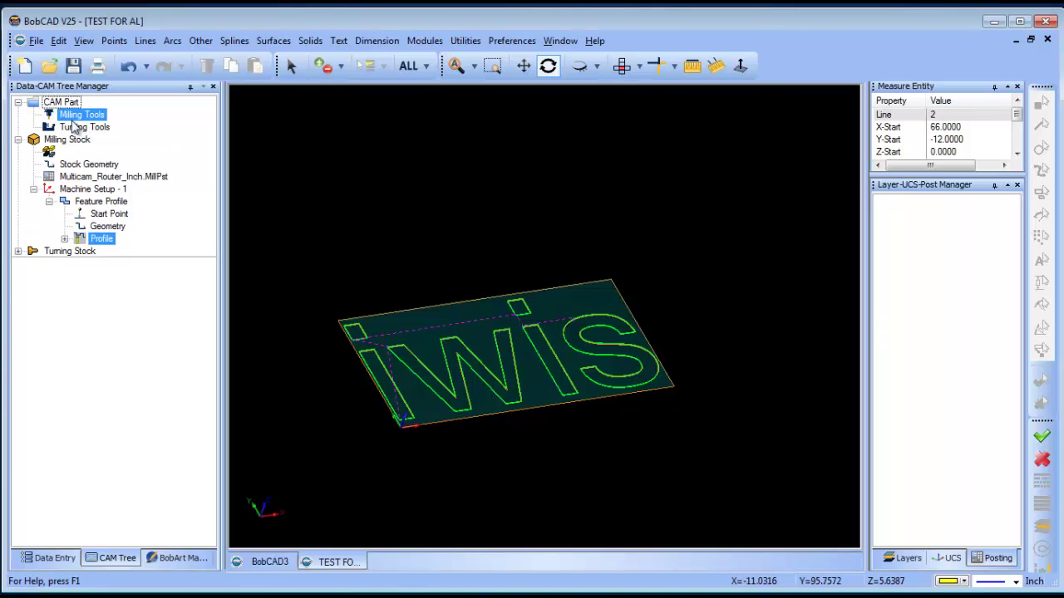
{"action": "left_click", "coordinate": [74, 126]}
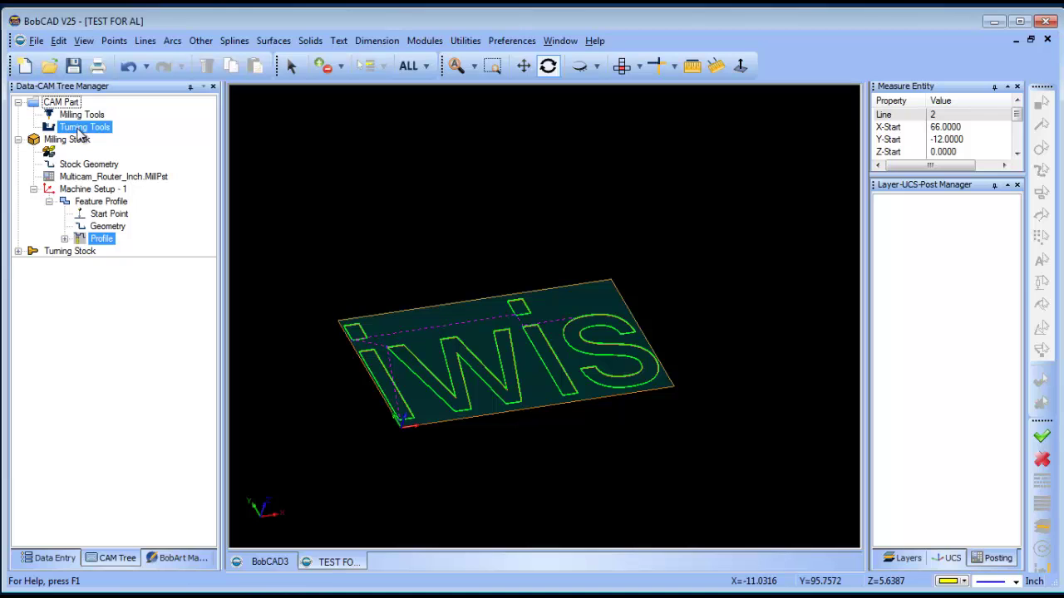
{"action": "left_click", "coordinate": [80, 116]}
{"action": "right_click", "coordinate": [81, 117]}
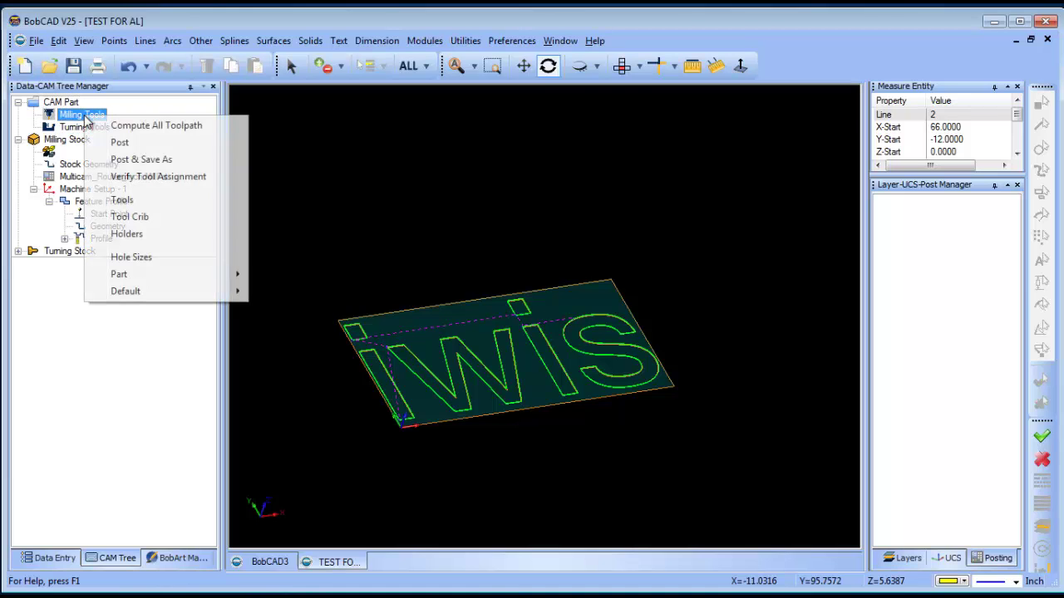
{"action": "left_click", "coordinate": [135, 144]}
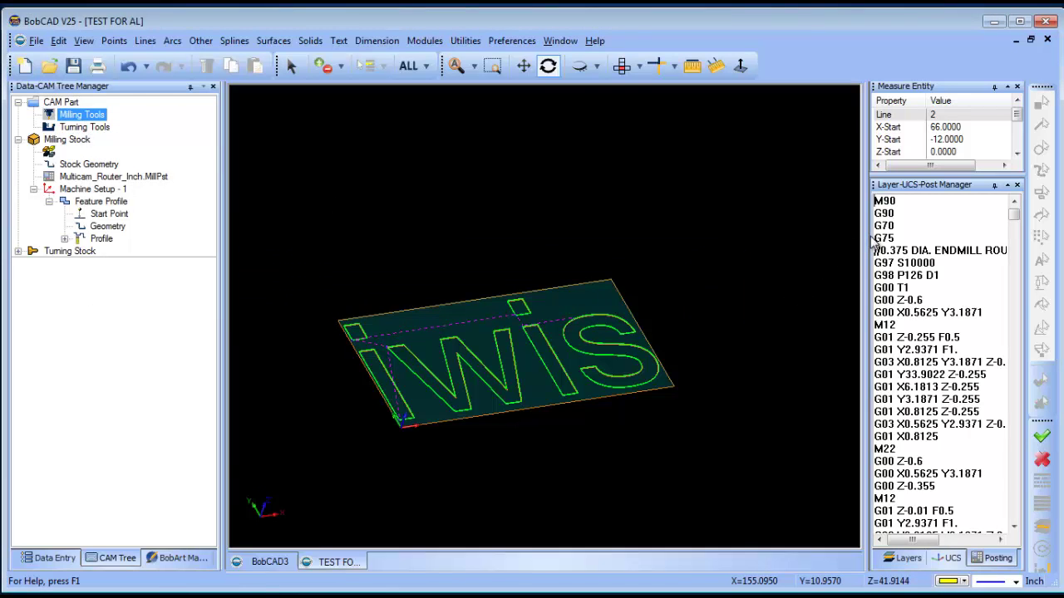
- Widen the Post Manager panel and choose Save As for the posted code
{"action": "left_click_drag", "start_coordinate": [867, 237], "coordinate": [715, 245]}
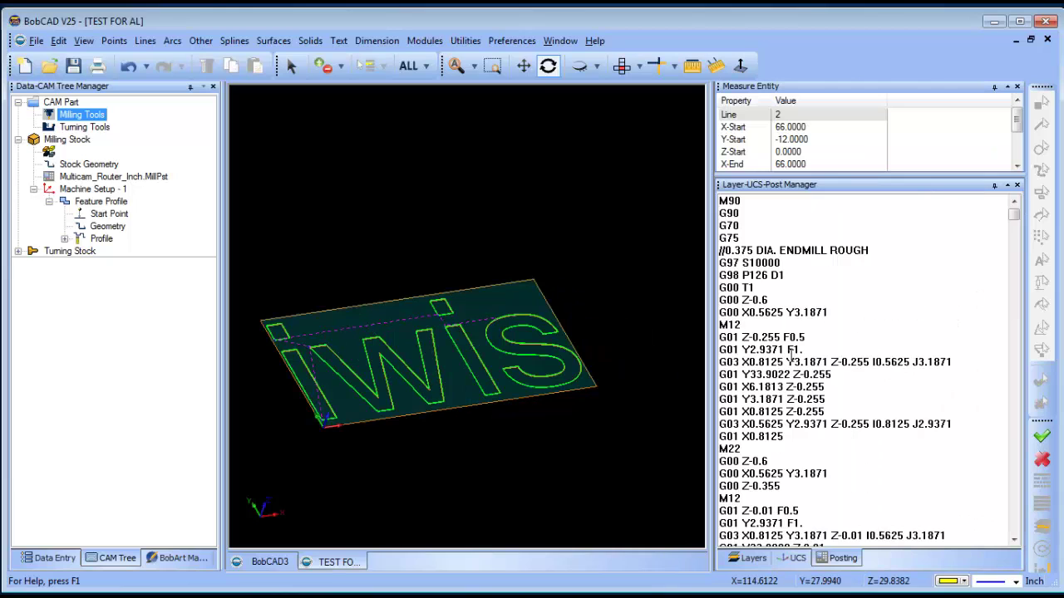
{"action": "scroll", "coordinate": [886, 375], "scroll_direction": "down", "scroll_amount": 3}
{"action": "scroll", "coordinate": [886, 375], "scroll_direction": "up", "scroll_amount": 3}
{"action": "right_click", "coordinate": [878, 290]}
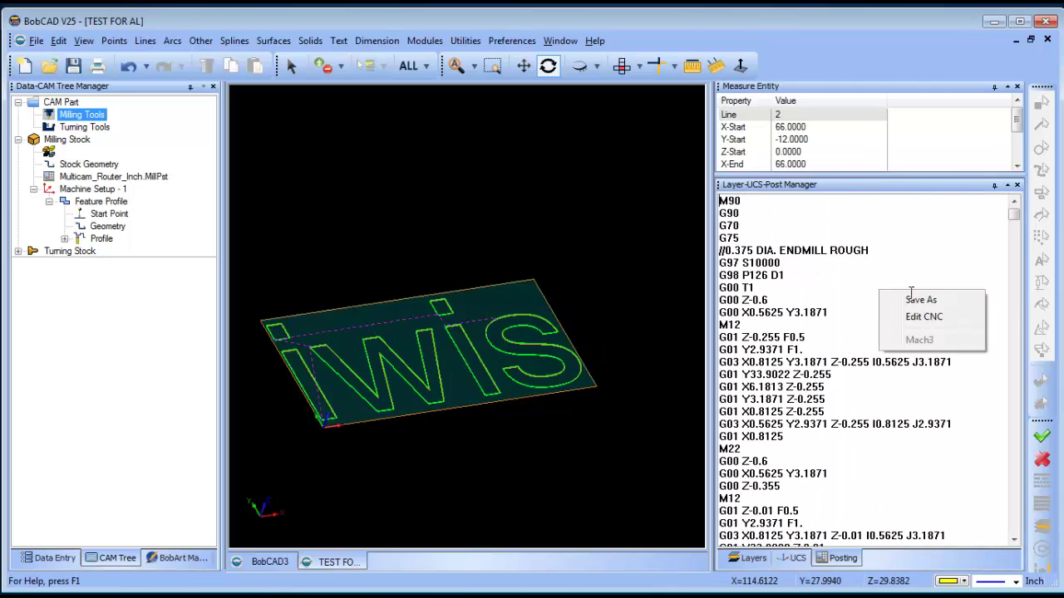
{"action": "left_click", "coordinate": [921, 300]}
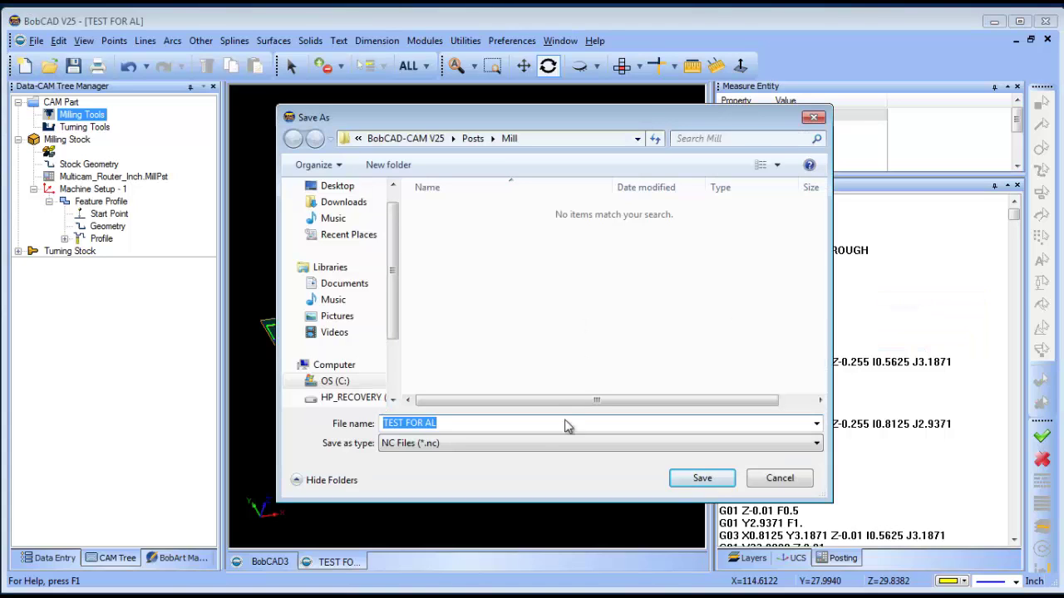
- Switch the file type to All Files (*.*), edit the file name, then cancel saving
{"action": "left_click", "coordinate": [448, 453]}
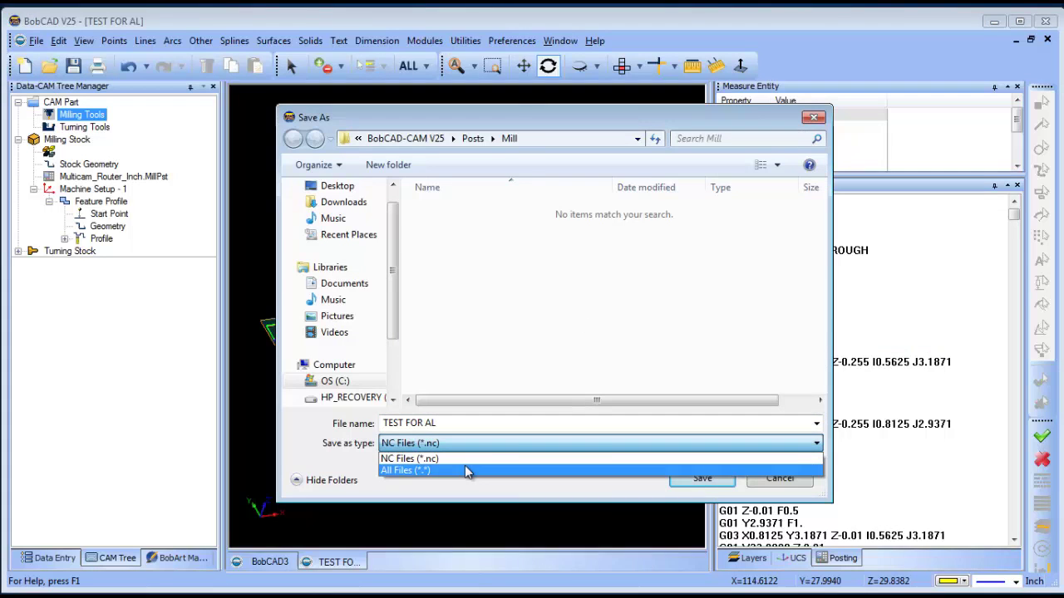
{"action": "left_click", "coordinate": [465, 465]}
{"action": "left_click", "coordinate": [453, 424]}
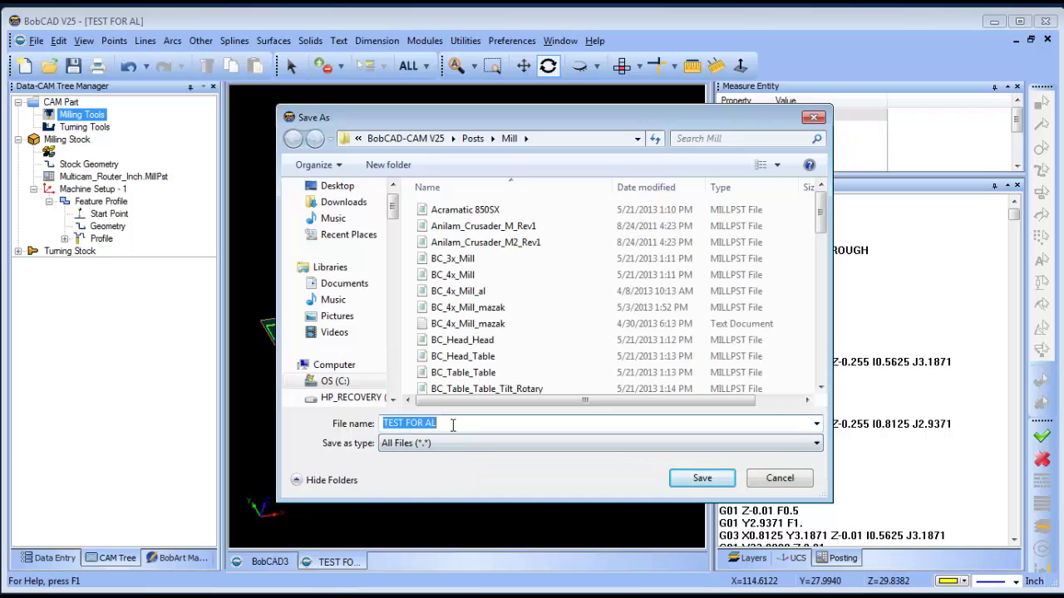
{"action": "left_click", "coordinate": [453, 425]}
{"action": "left_click", "coordinate": [778, 479]}
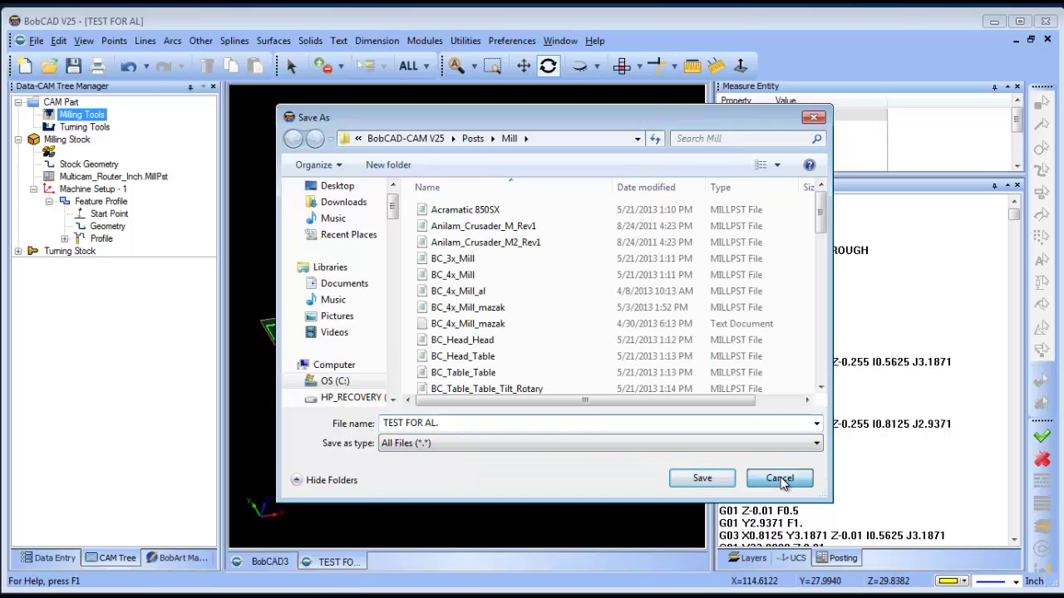